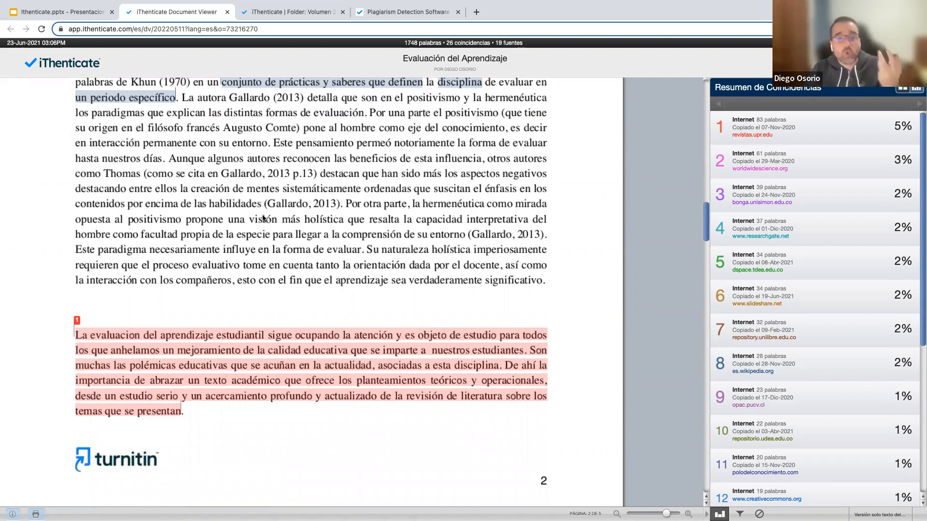
Scroll the report back up to the title and header box on page 1.
scroll(258, 208, "down", 7)
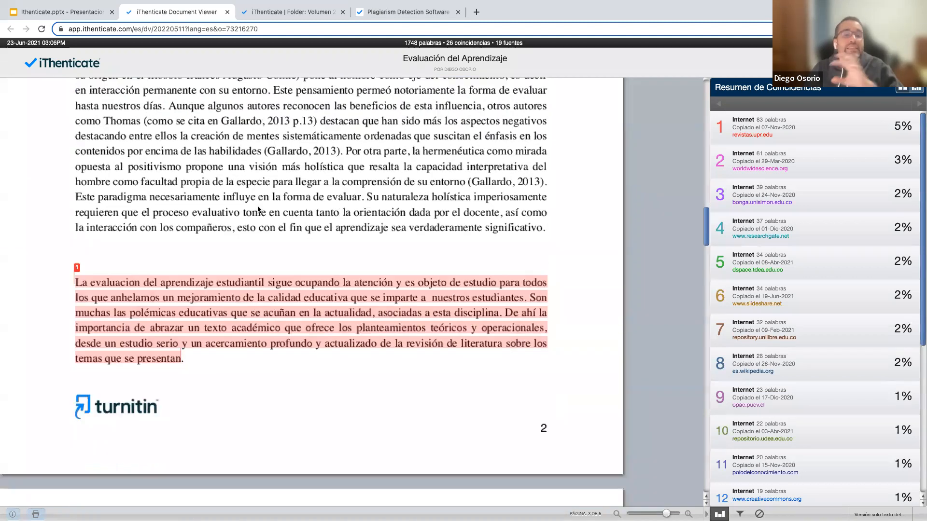
scroll(257, 206, "down", 14)
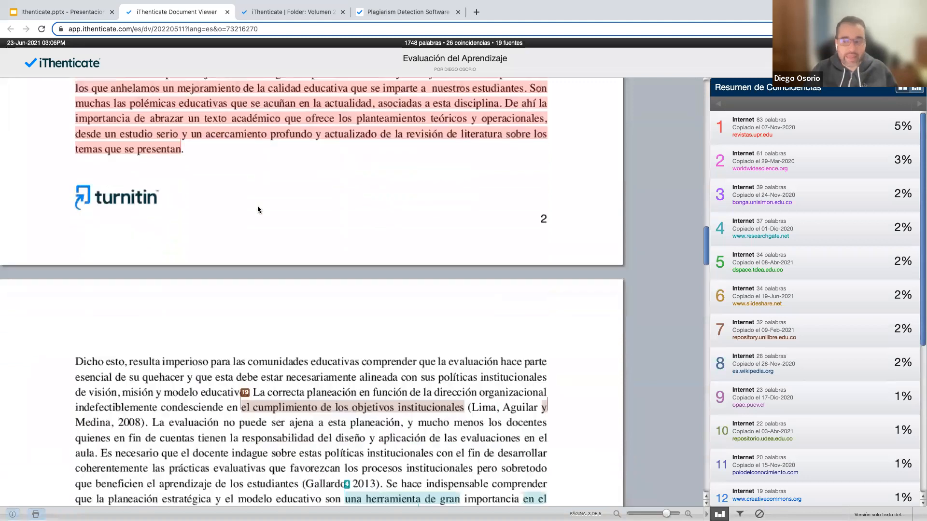
scroll(258, 208, "up", 20)
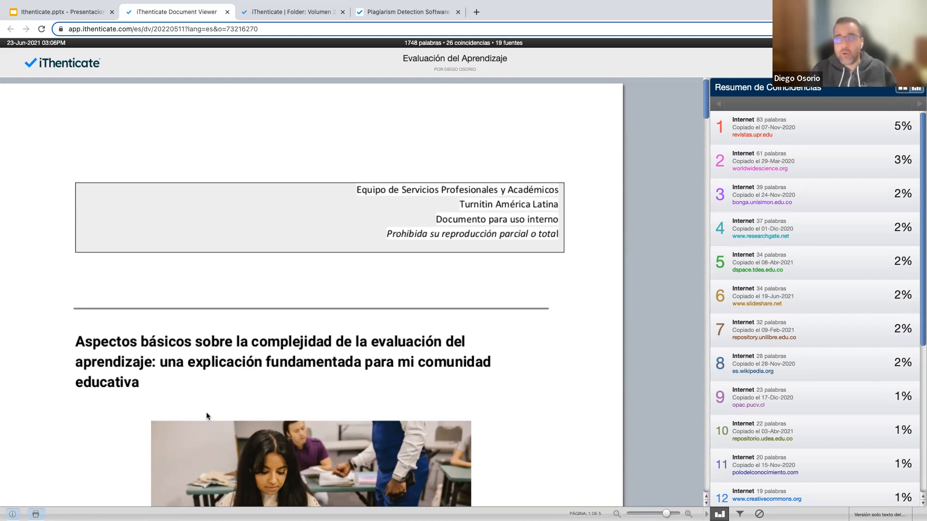
left_click(12, 514)
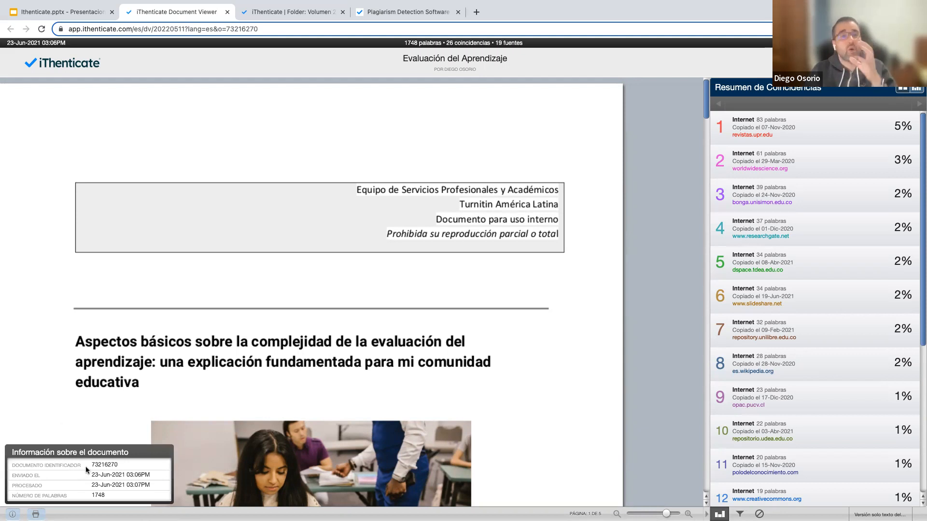
left_click(54, 405)
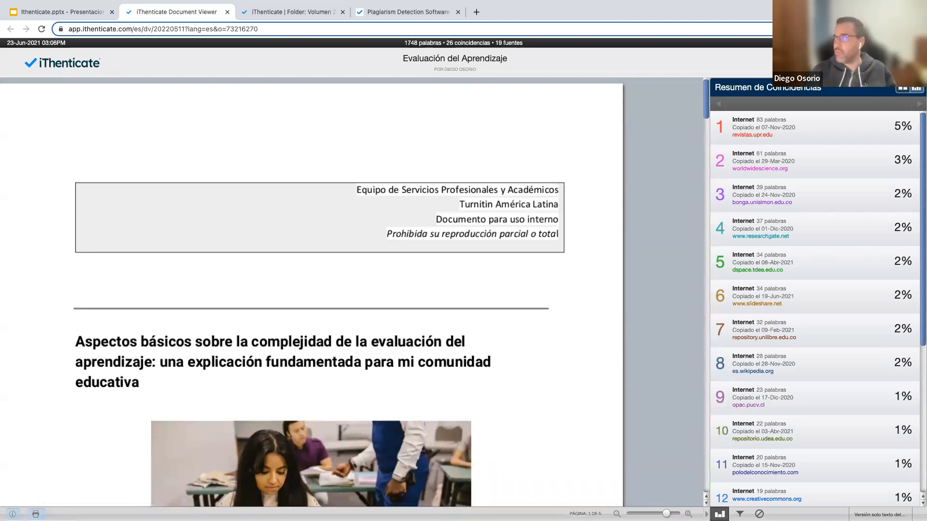
mouse_move(807, 122)
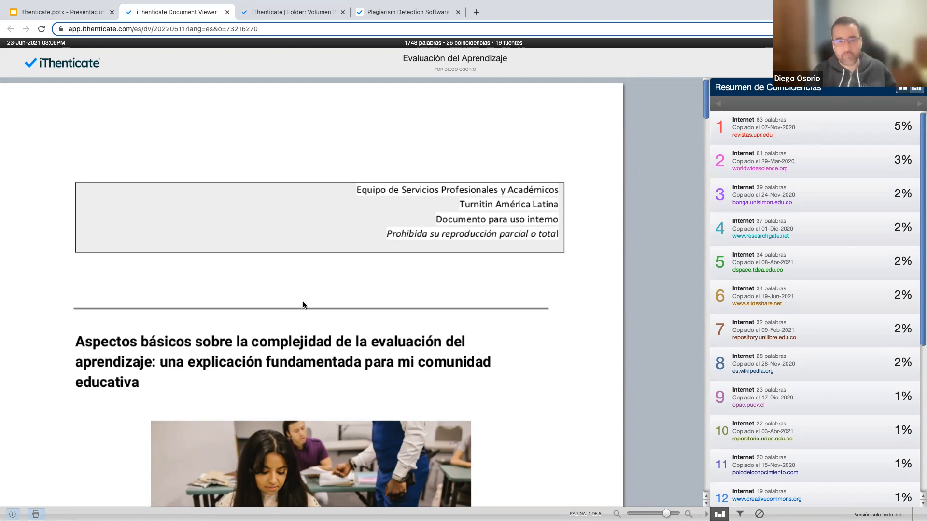
Show the repositorio.uta.edu.ec source for the purple 'en el proceso de enseñanza-aprendizaje' match.
scroll(303, 301, "down", 1)
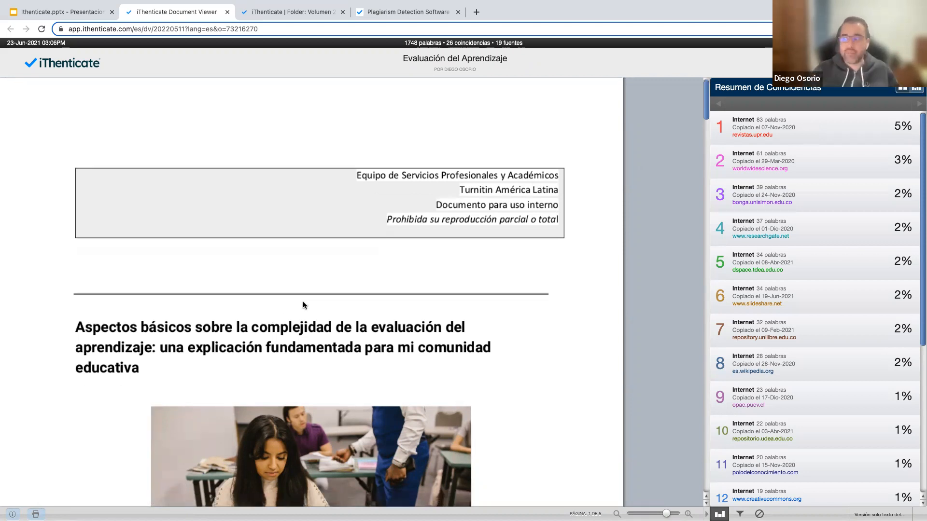
scroll(303, 304, "down", 3)
scroll(303, 304, "down", 5)
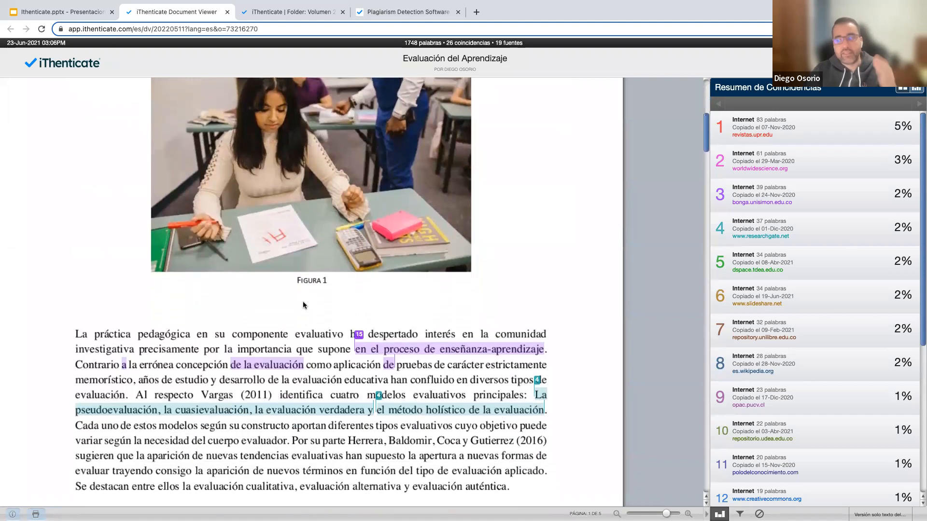
scroll(303, 301, "down", 2)
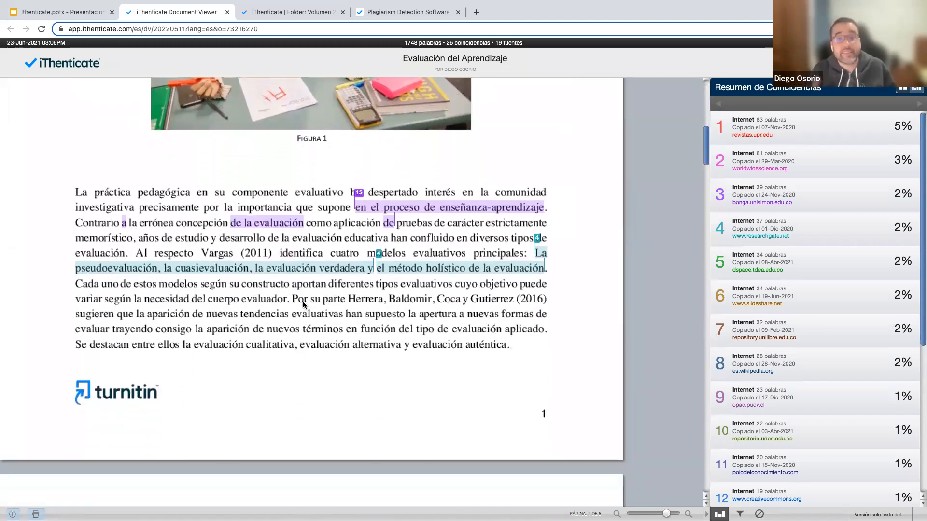
left_click(361, 205)
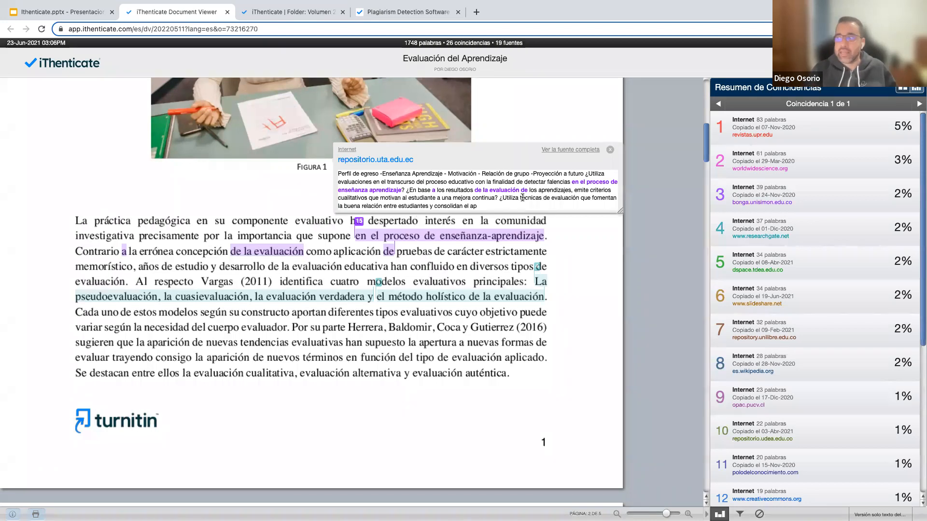
View the matching source's full text, then close it and return to the matches on page 2.
left_click(569, 151)
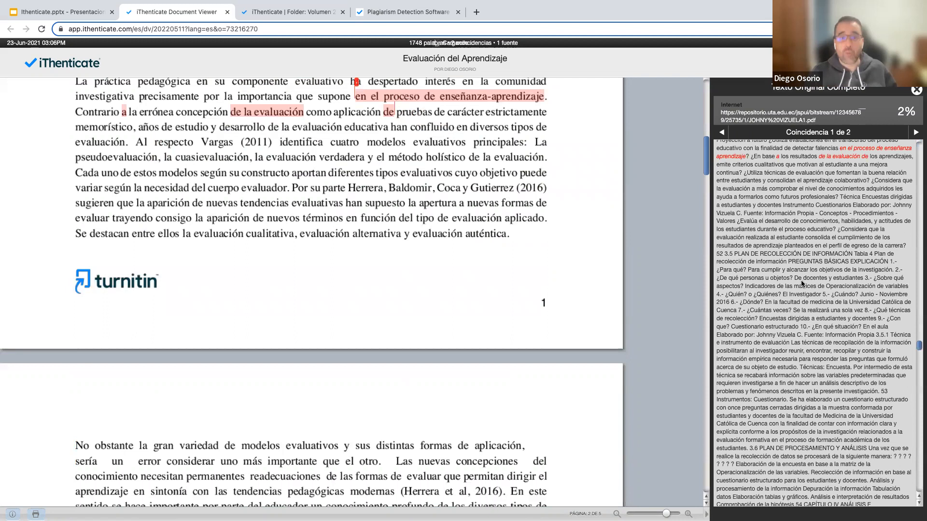
scroll(844, 275, "up", 3)
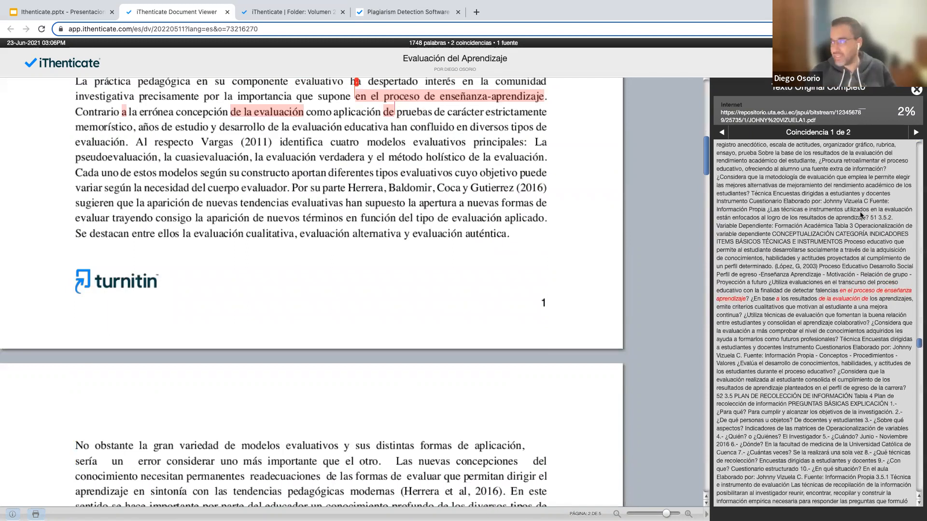
left_click(916, 91)
scroll(308, 298, "down", 2)
scroll(308, 301, "down", 10)
scroll(308, 297, "down", 5)
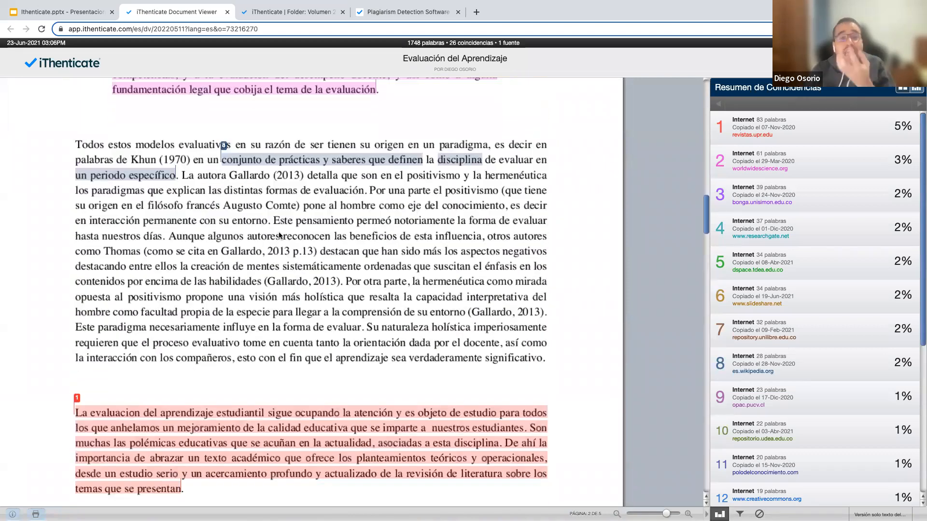
Scroll to the reference list on page 5 and open the Filtros y Configuración panel.
scroll(309, 248, "down", 7)
scroll(308, 249, "down", 11)
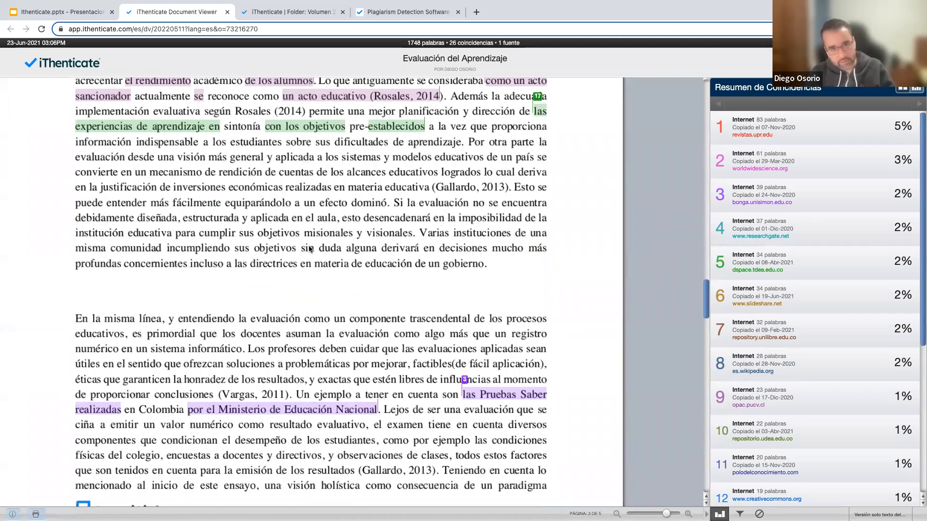
scroll(309, 248, "down", 8)
scroll(311, 252, "down", 5)
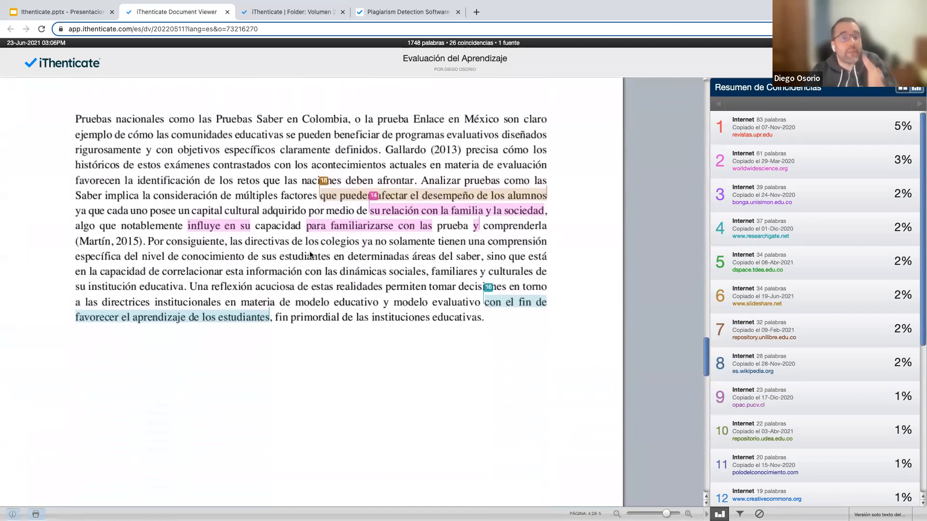
scroll(310, 256, "down", 6)
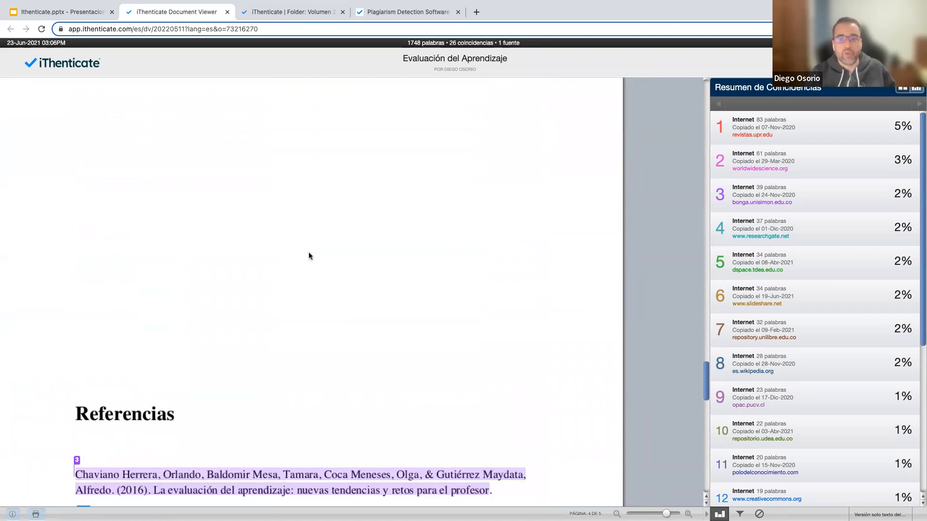
scroll(309, 257, "down", 8)
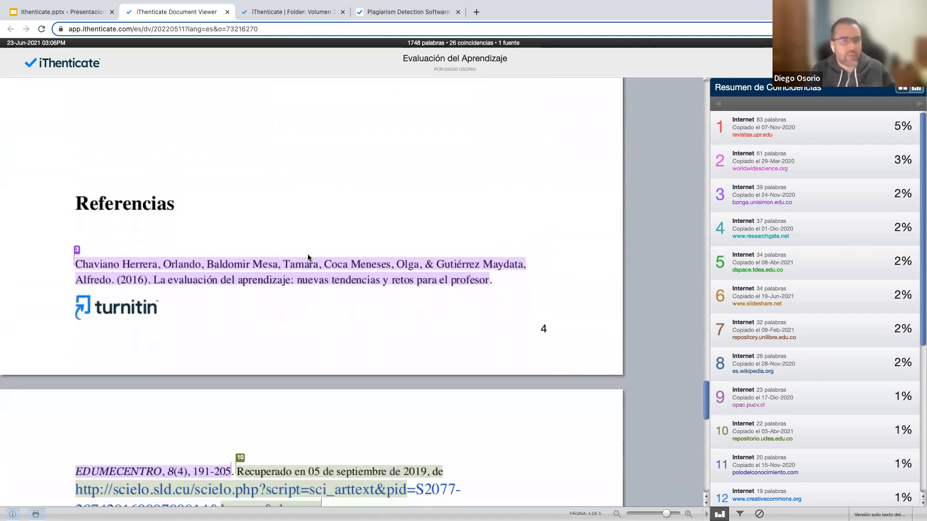
scroll(308, 258, "down", 2)
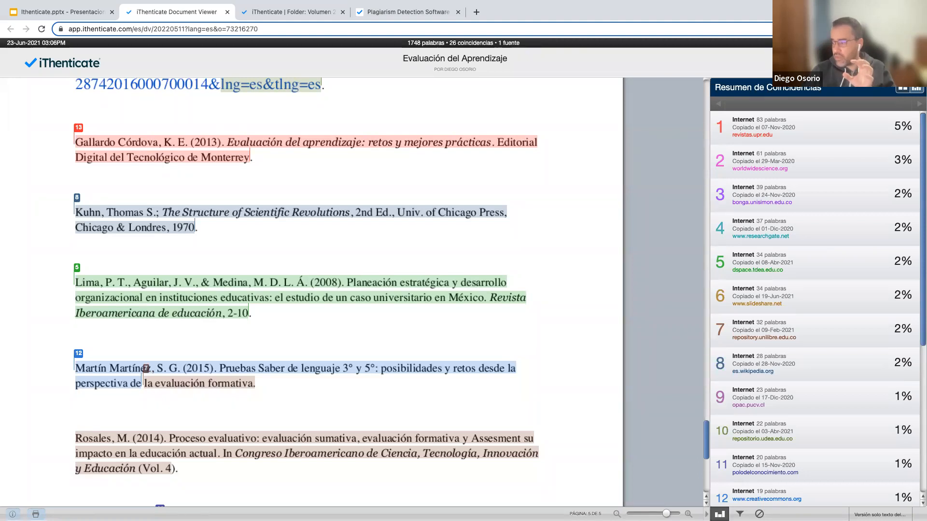
left_click(739, 514)
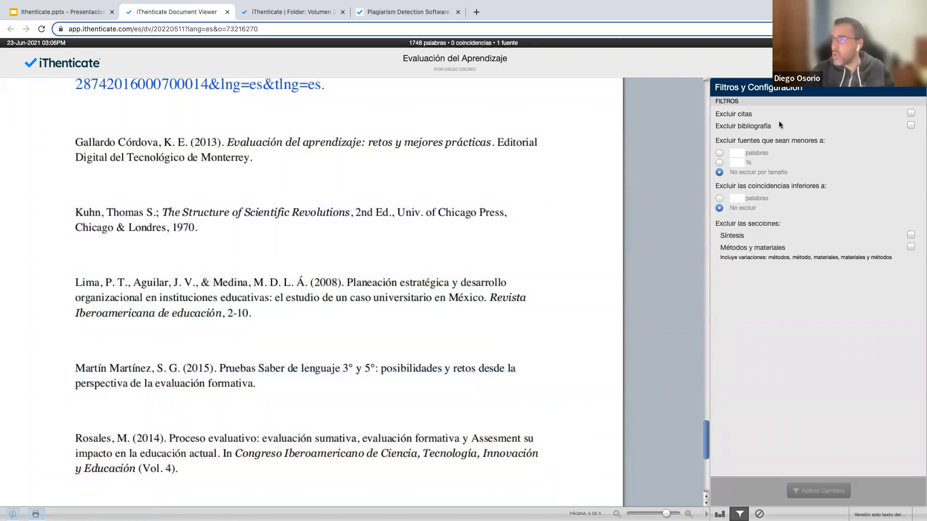
Apply Excluir bibliografía, leaving 18 matches from 13 sources with references unhighlighted.
left_click(911, 126)
left_click(809, 491)
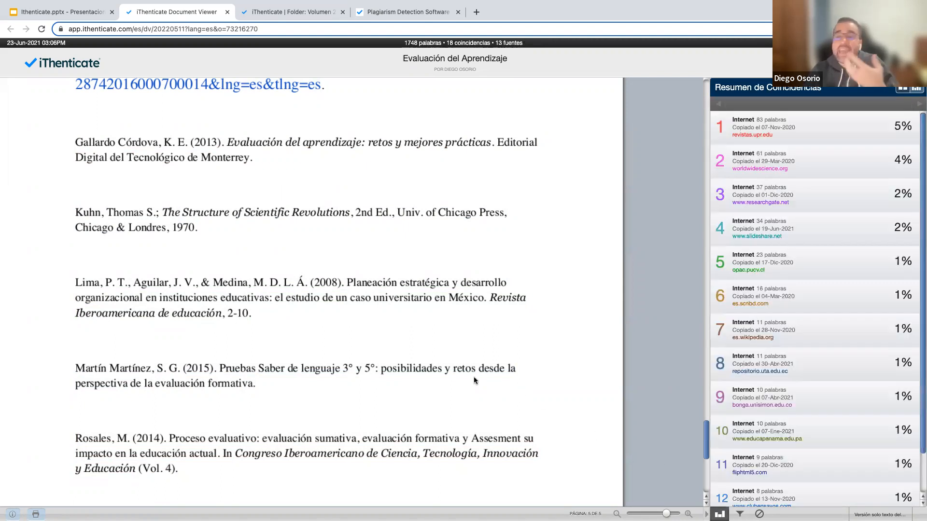
scroll(474, 380, "up", 8)
scroll(458, 374, "down", 8)
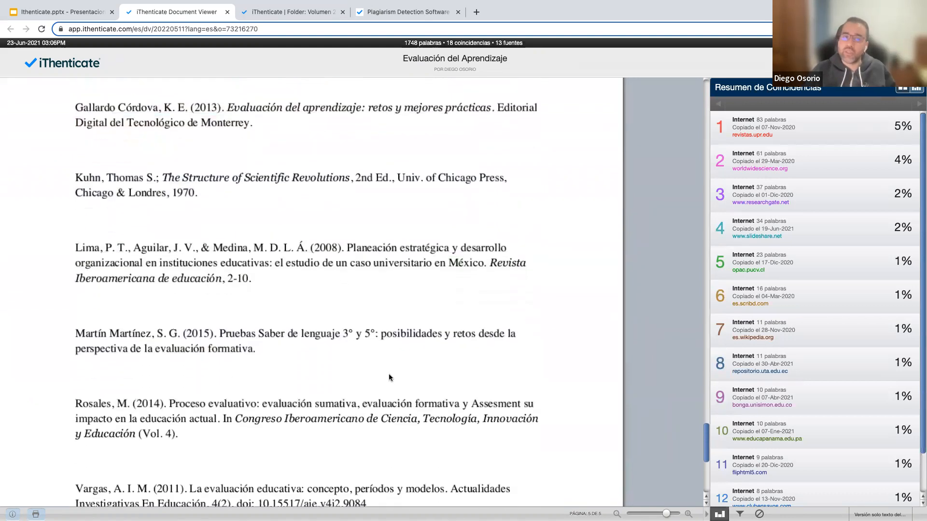
scroll(397, 369, "up", 2)
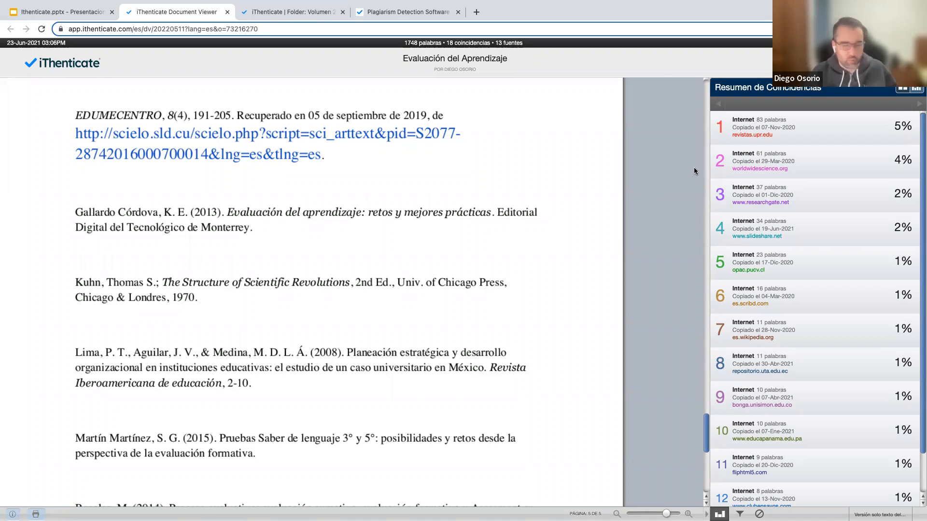
scroll(439, 249, "up", 20)
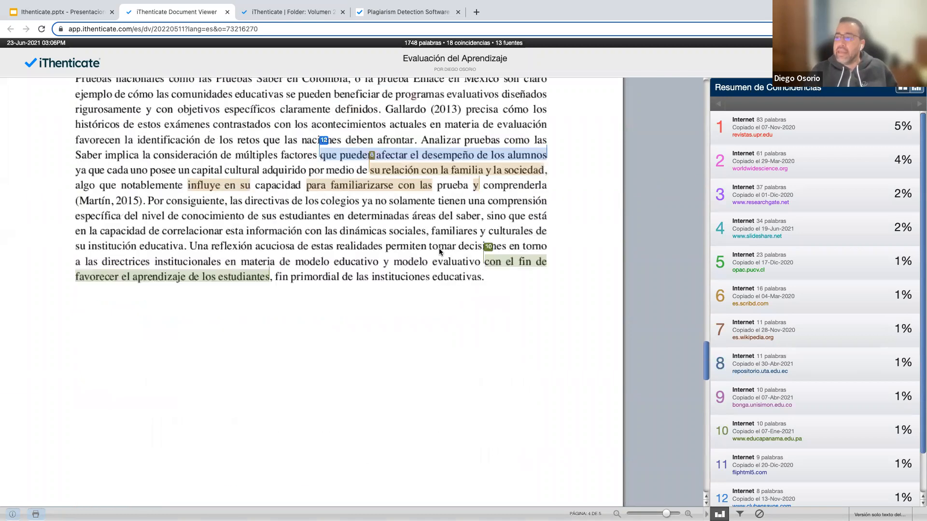
scroll(439, 248, "up", 15)
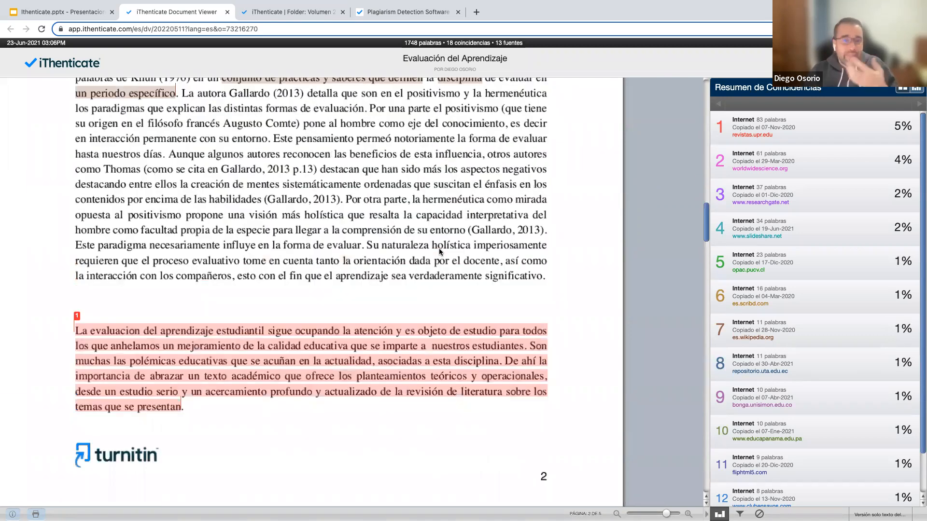
scroll(439, 248, "up", 3)
scroll(439, 249, "down", 4)
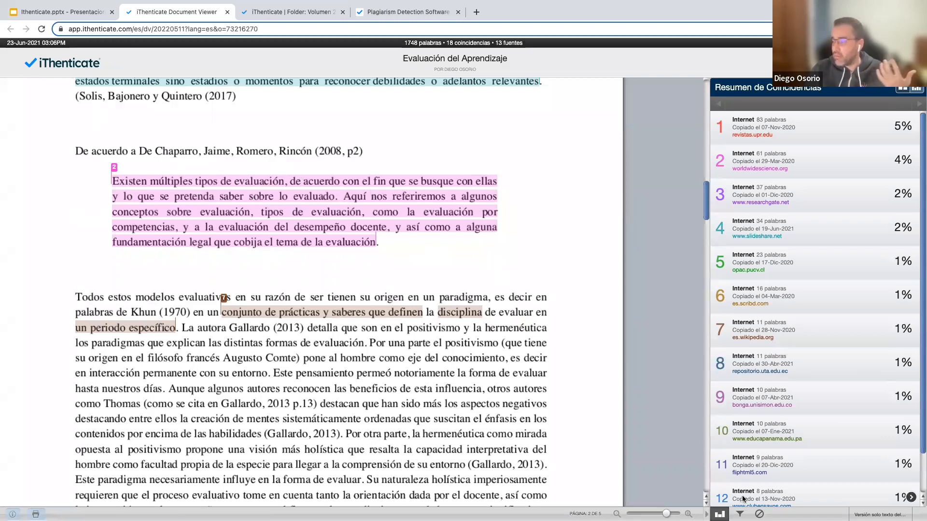
Also apply Excluir citas, reducing the report to 15 matches from 11 sources.
left_click(739, 514)
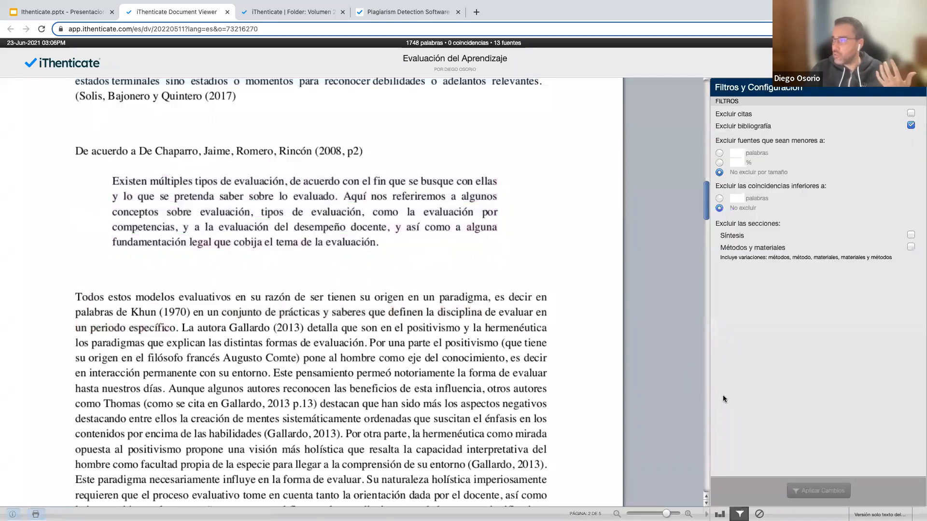
left_click(911, 113)
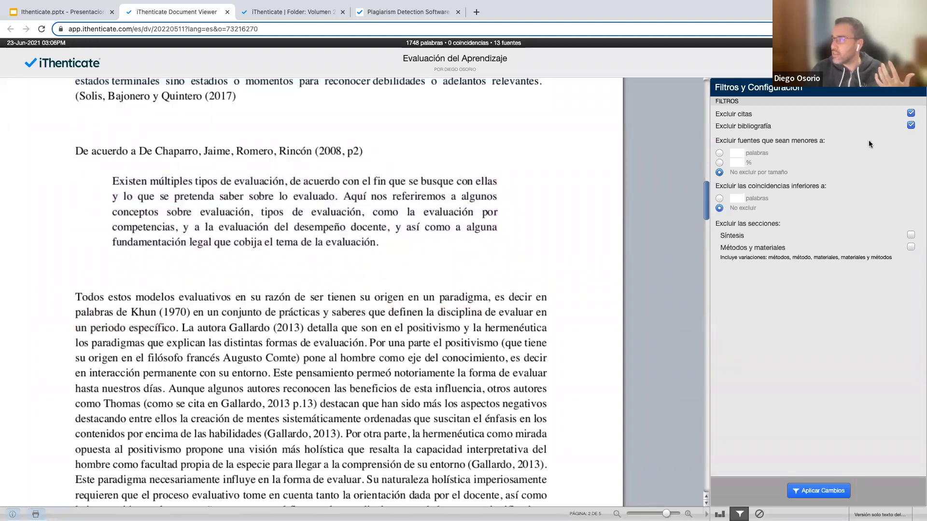
left_click(793, 492)
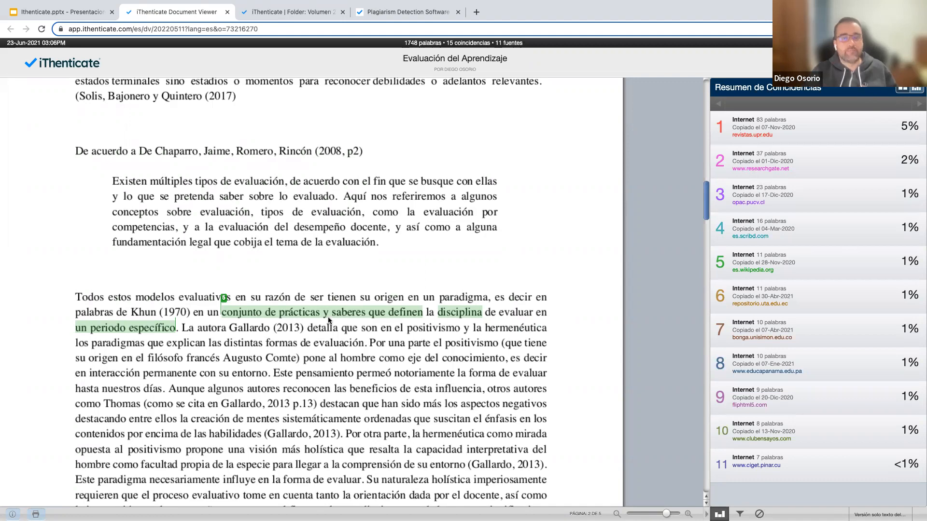
scroll(328, 320, "down", 15)
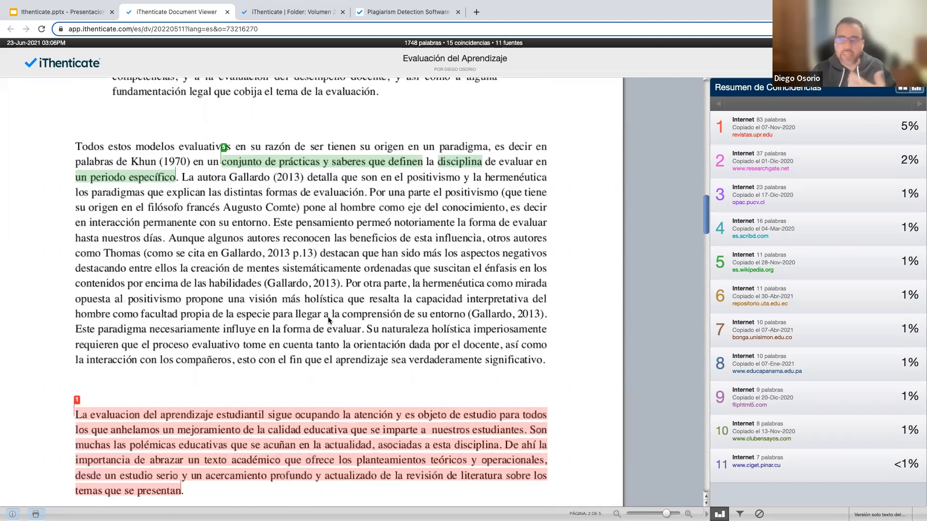
scroll(328, 320, "down", 20)
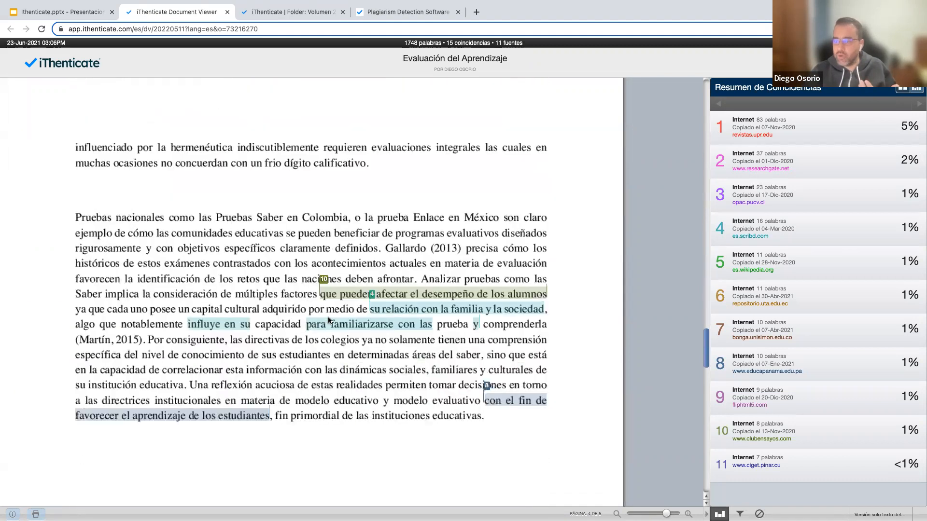
scroll(446, 246, "down", 3)
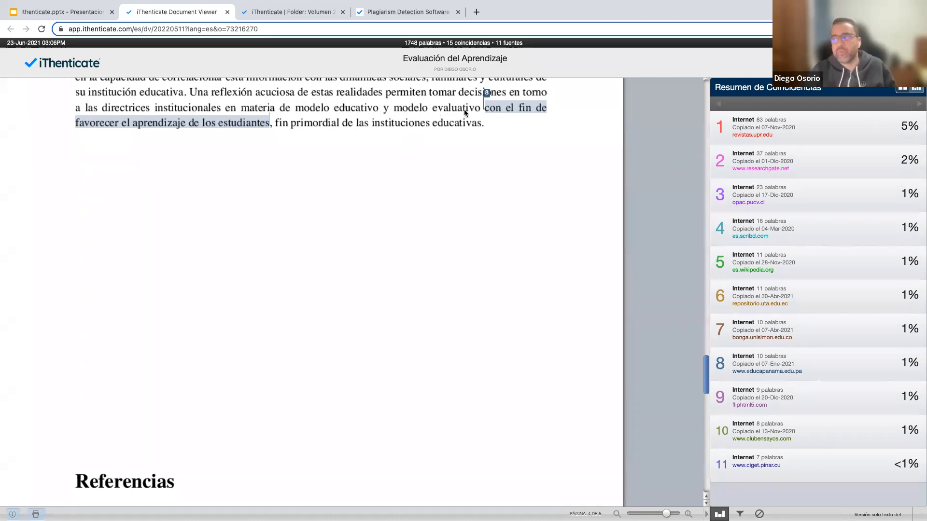
left_click(497, 106)
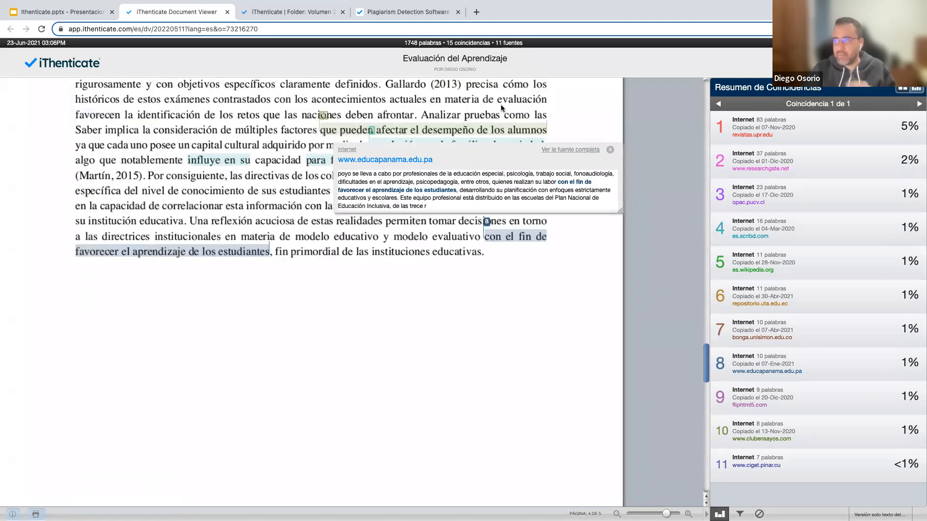
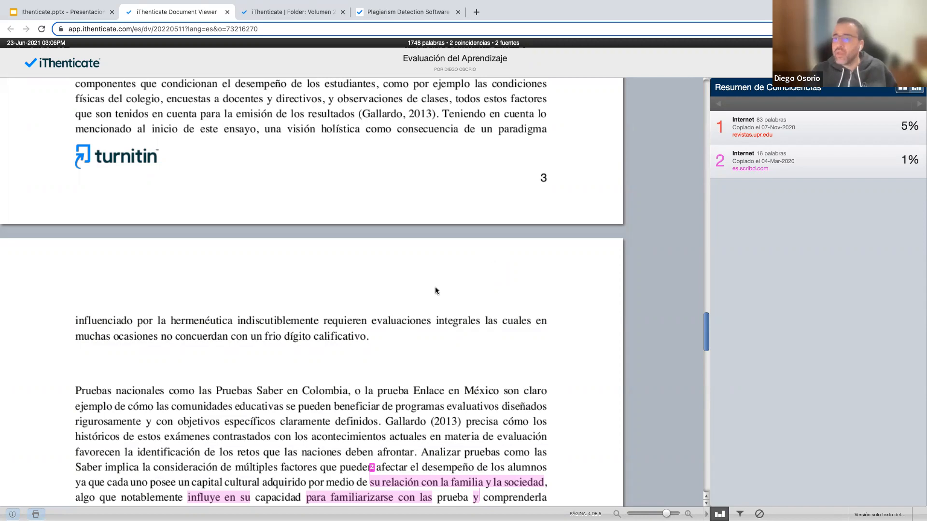
scroll(435, 291, "up", 10)
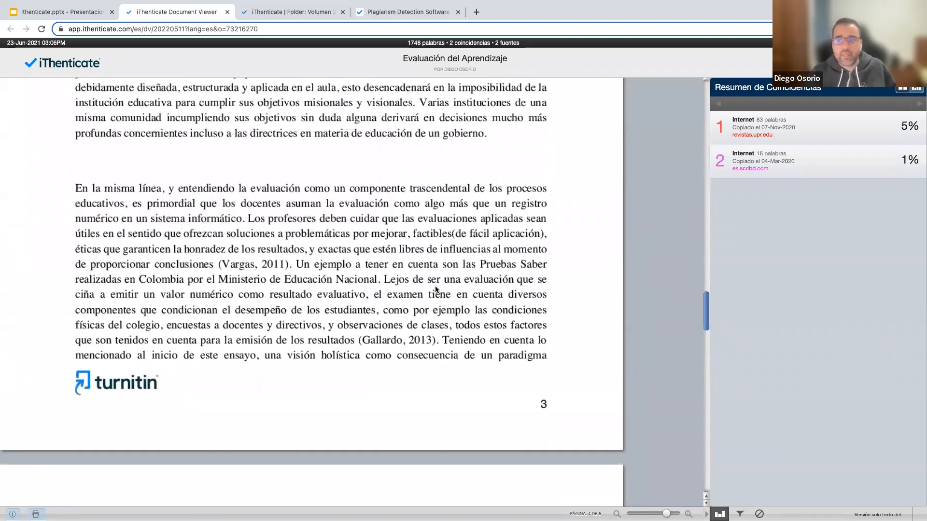
scroll(436, 289, "up", 20)
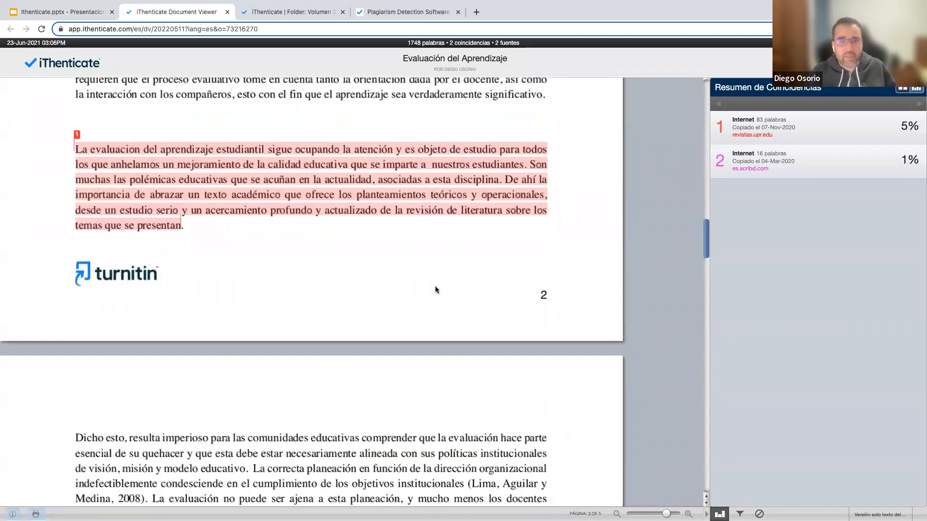
scroll(459, 285, "up", 1)
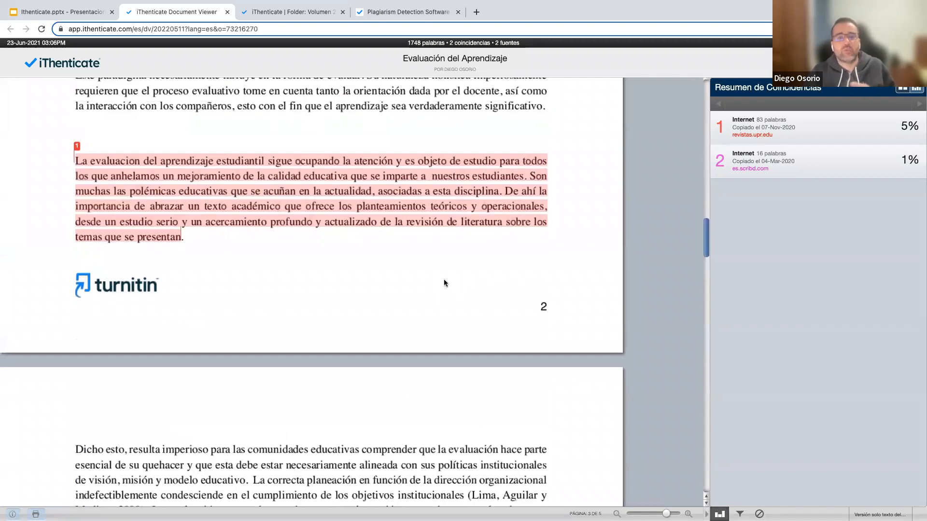
scroll(462, 282, "up", 3)
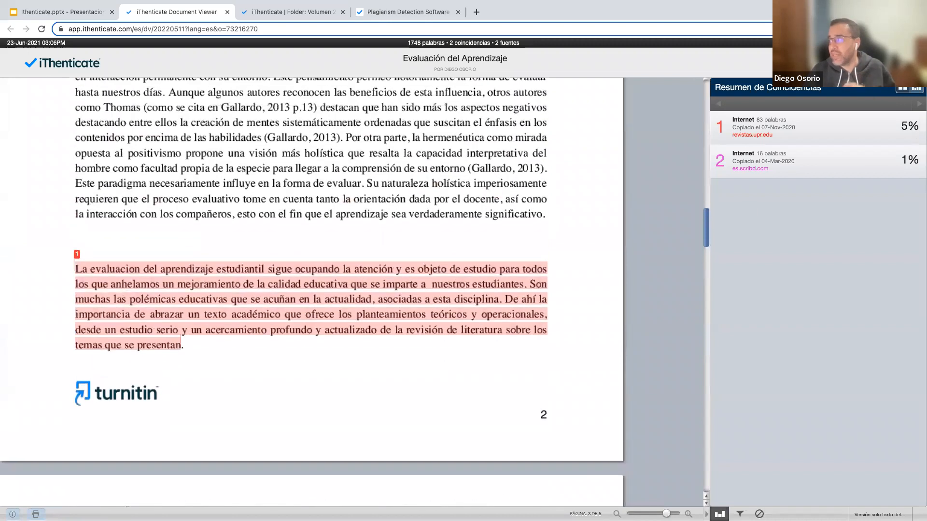
scroll(482, 223, "up", 12)
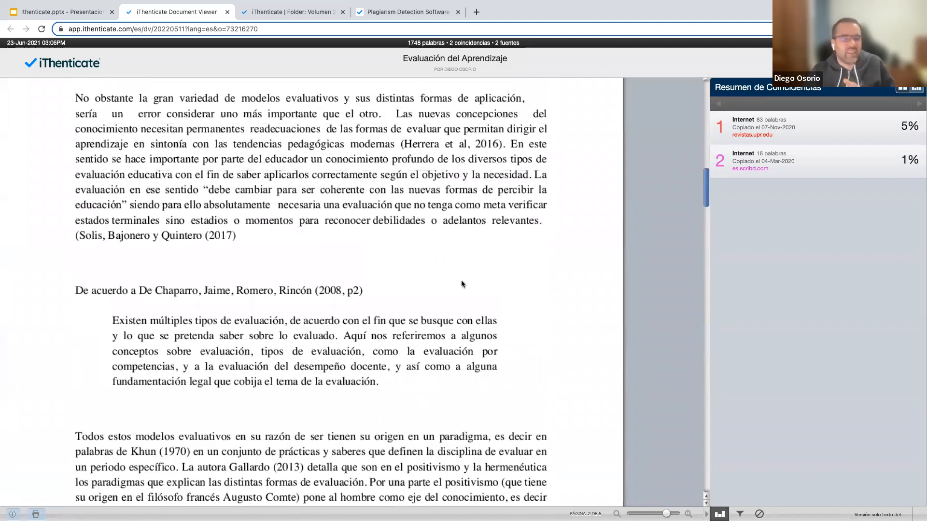
scroll(462, 282, "up", 4)
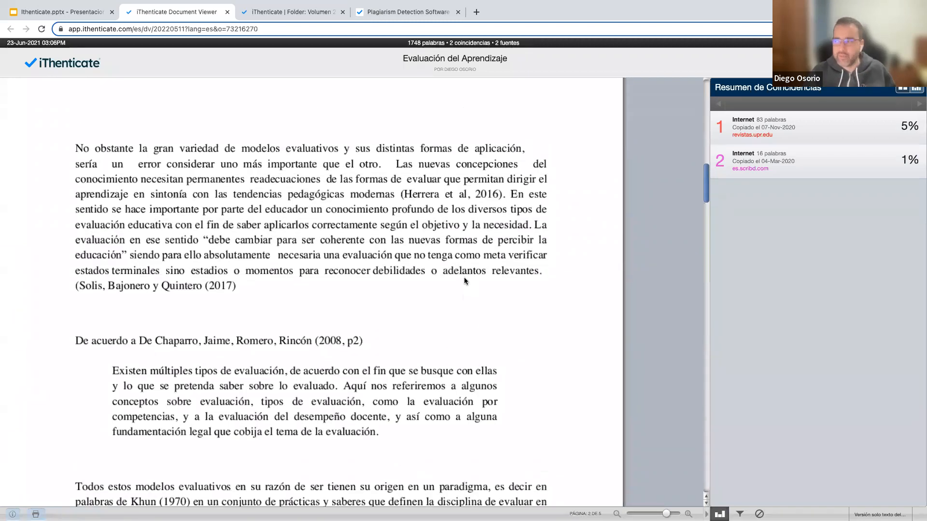
scroll(464, 280, "down", 1)
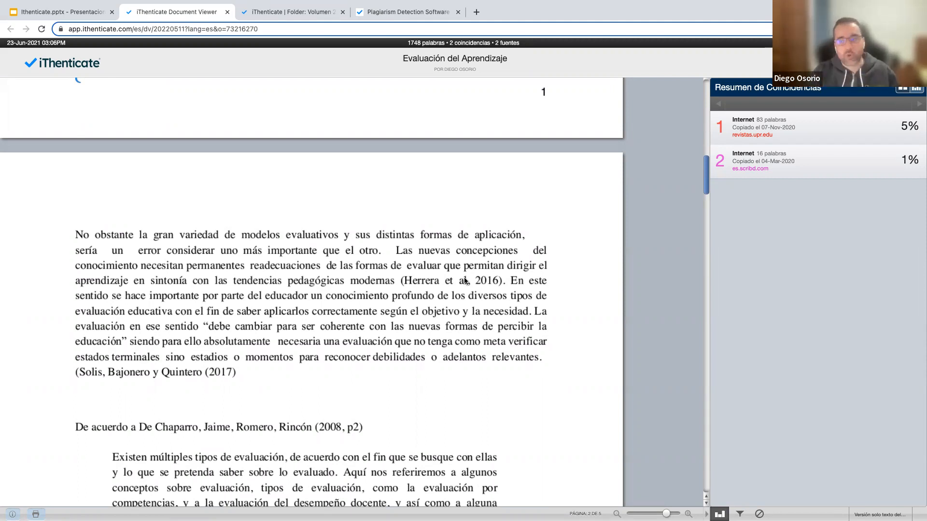
scroll(494, 342, "down", 15)
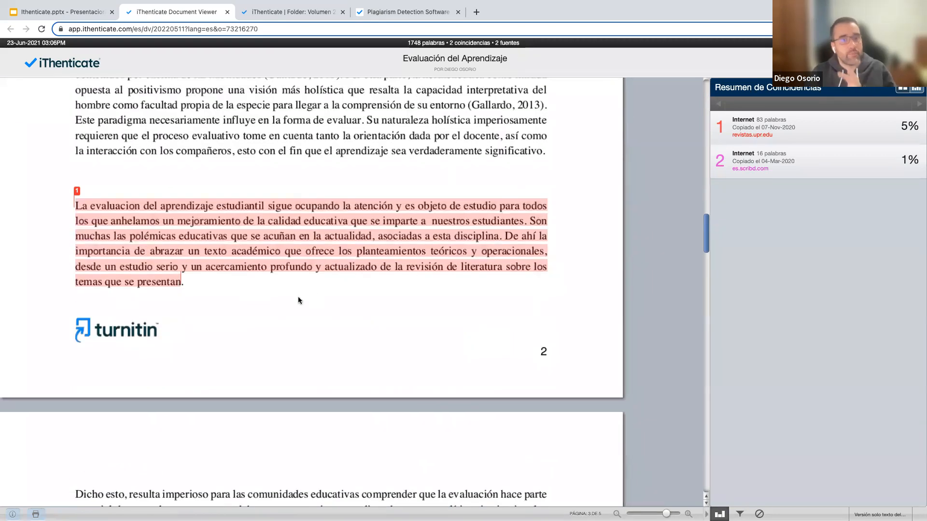
Preview and close match 1's source, then show the report's filters and settings panel.
left_click(76, 191)
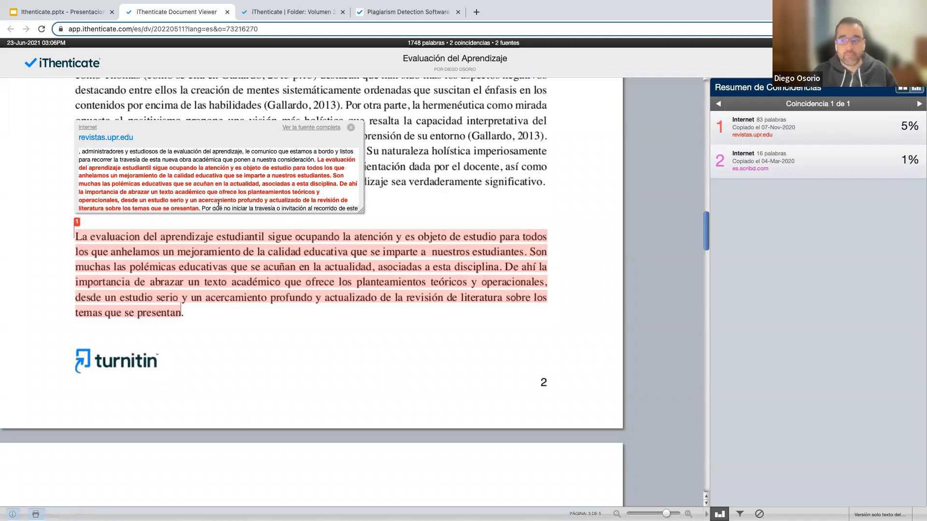
left_click(352, 128)
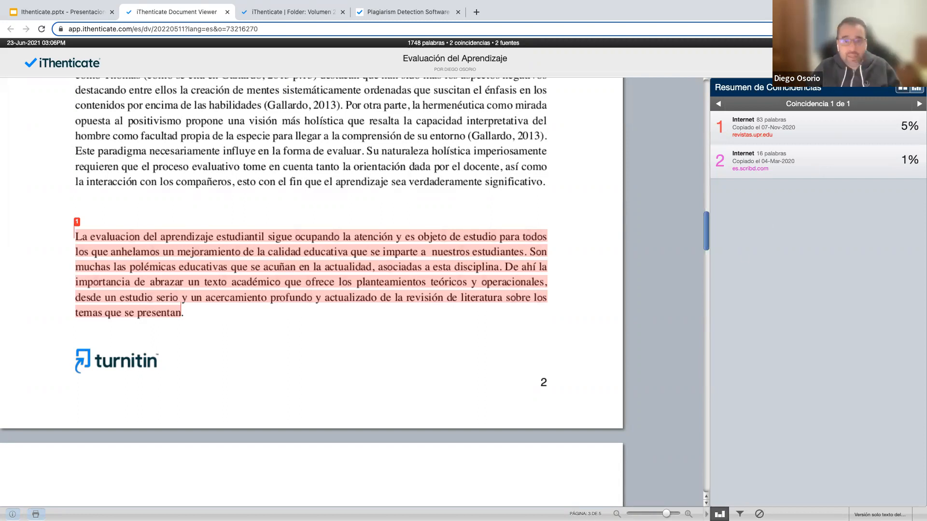
left_click(740, 515)
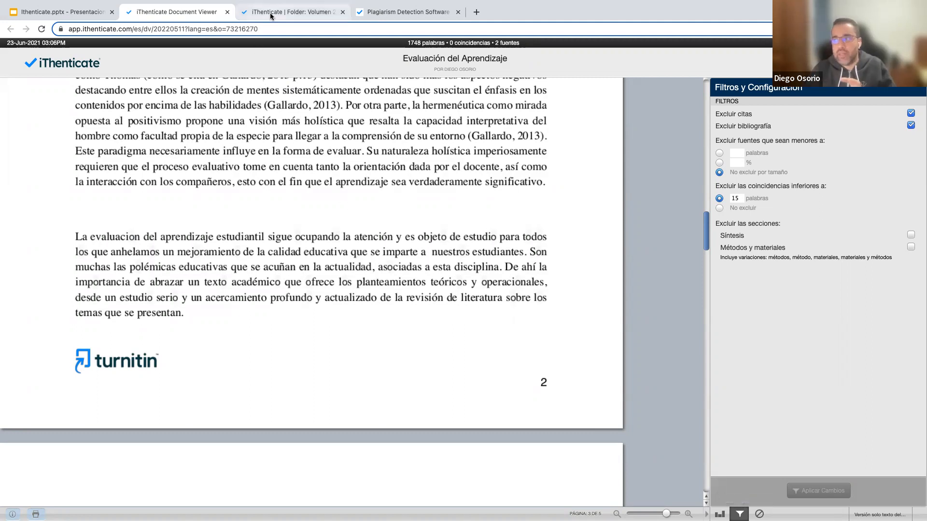
left_click(366, 12)
Glance at the public ithenticate.com homepage, then return to the Volumen 26 - 2021 folder list.
left_click(261, 13)
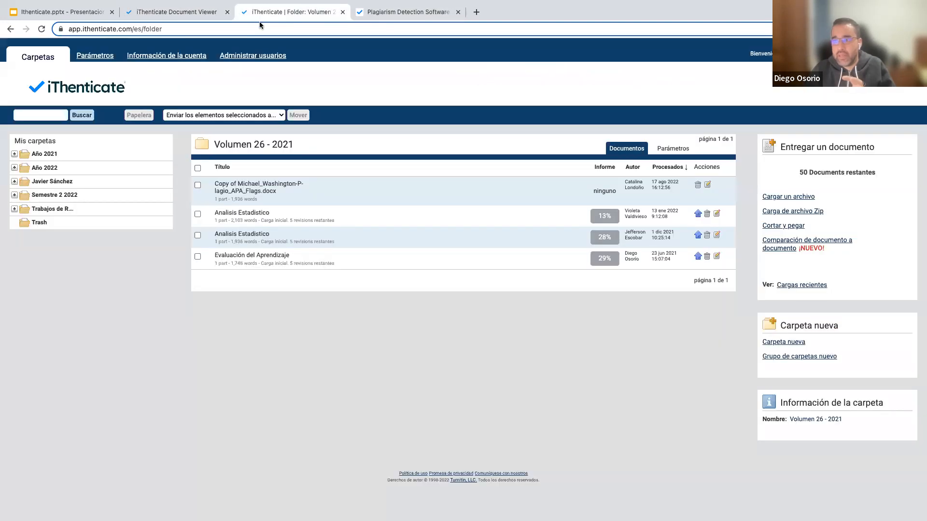
left_click(399, 13)
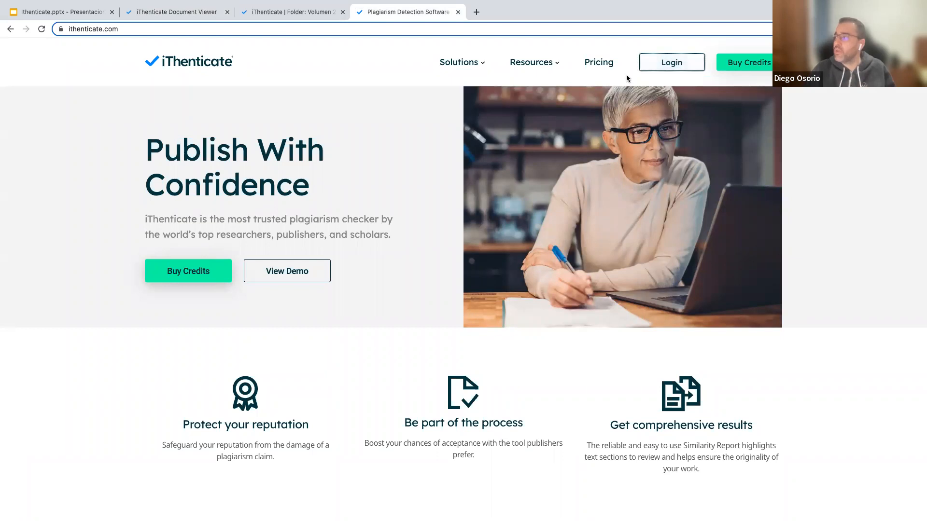
left_click(284, 14)
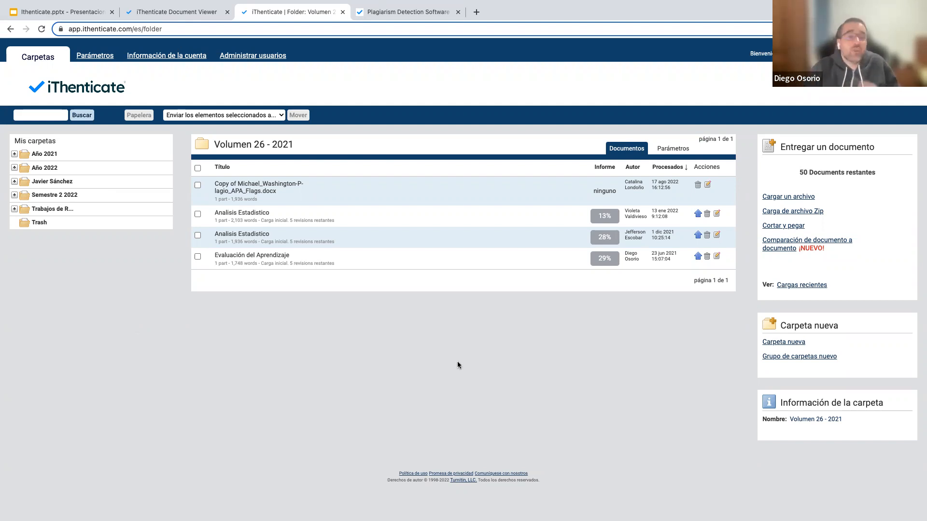
Create a new folder group named 'Summit Americas 2022', fixing the year typo.
left_click(788, 359)
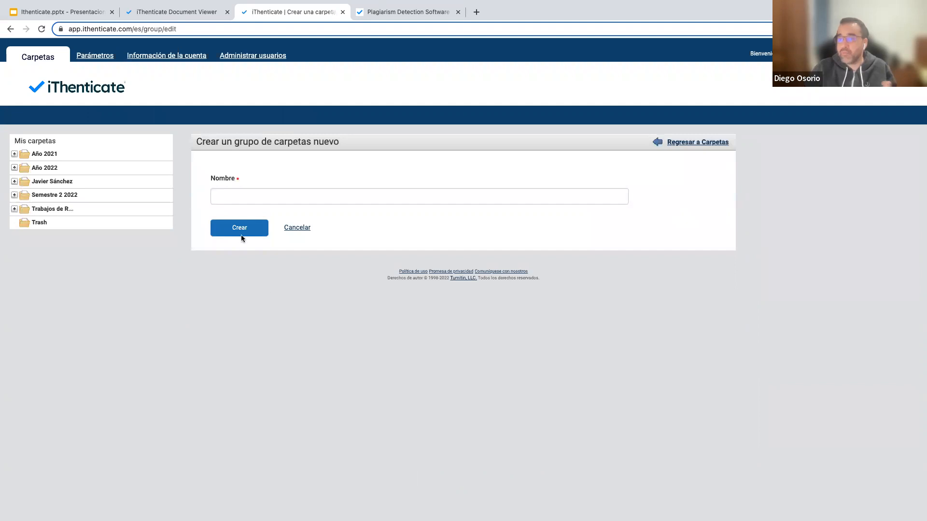
left_click(248, 198)
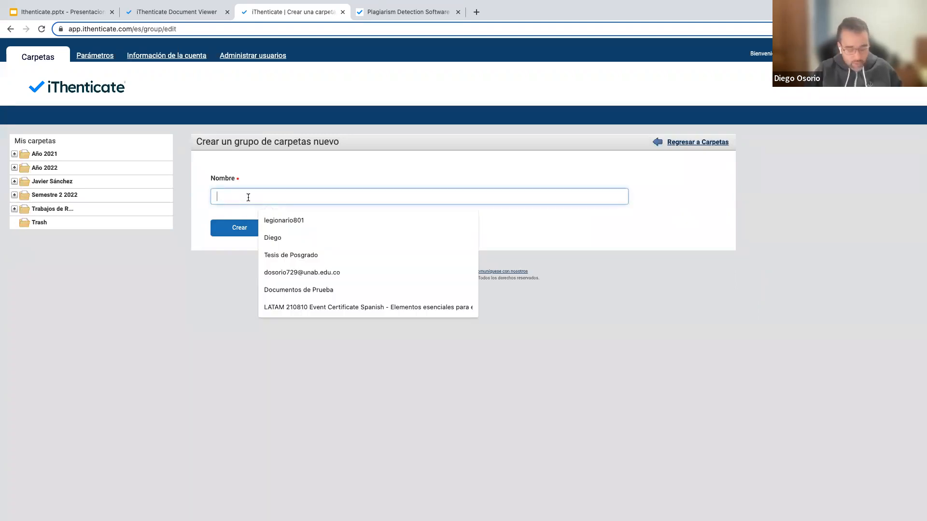
type("Summit Americas 22")
key("BackSpace")
type("022")
key("BackSpace")
key("BackSpace")
type("22")
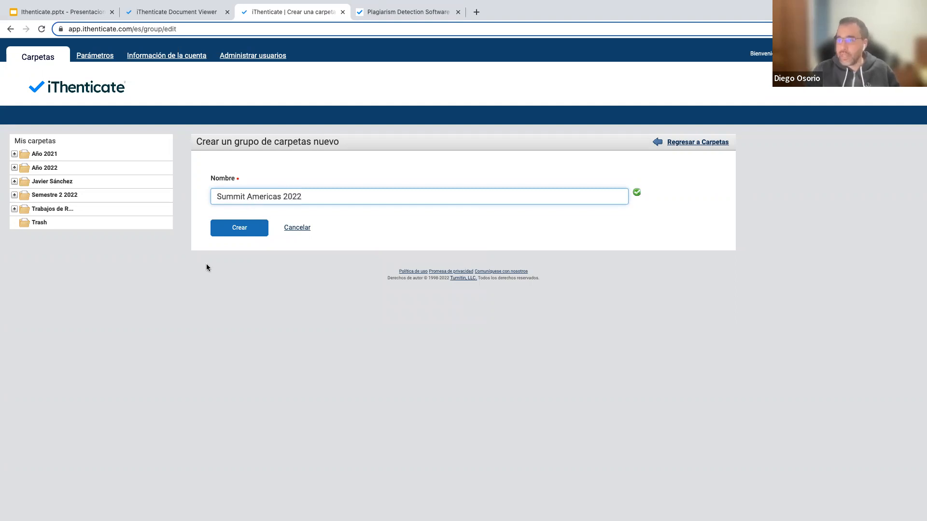
left_click(232, 234)
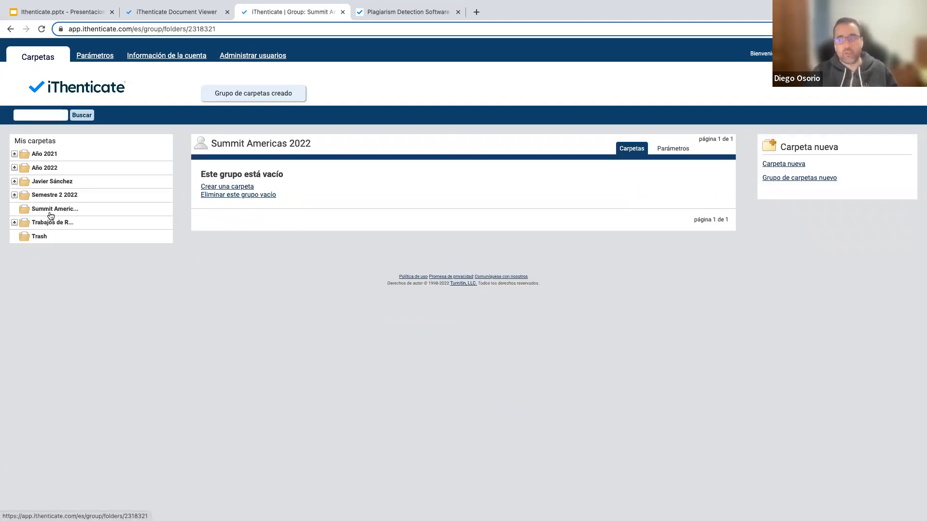
Create folder 'Documentos de prueba' in Summit Americas 2022 with default exclusion and repository options.
left_click(226, 187)
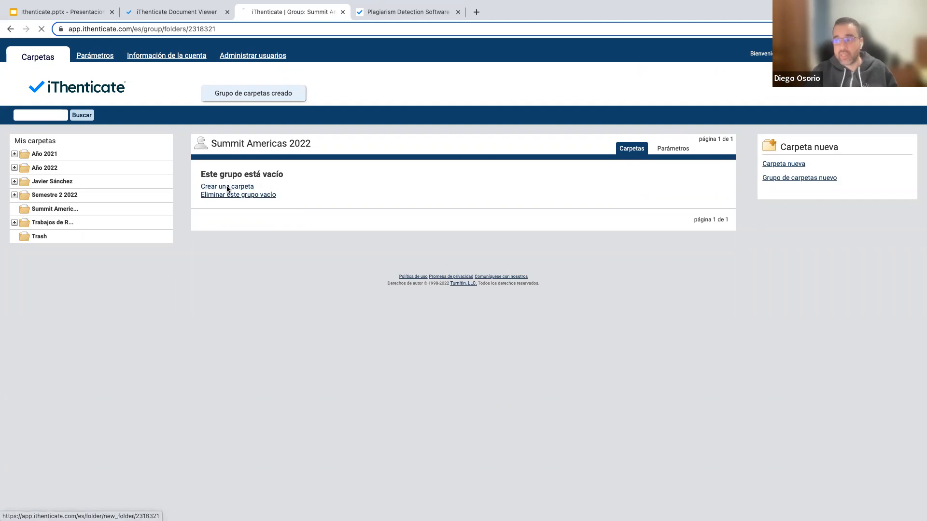
left_click(236, 194)
type("Docuemt")
key("BackSpace")
type("ntos de prueba")
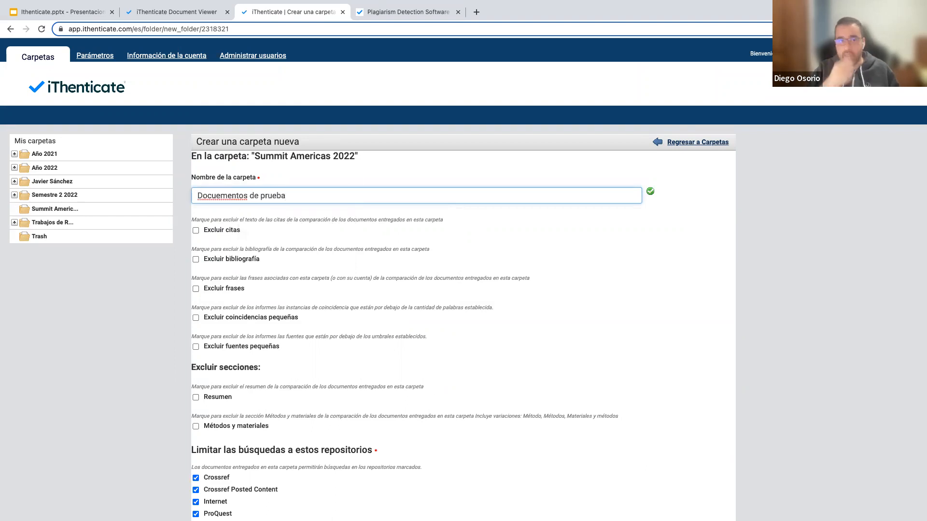
scroll(236, 272, "down", 2)
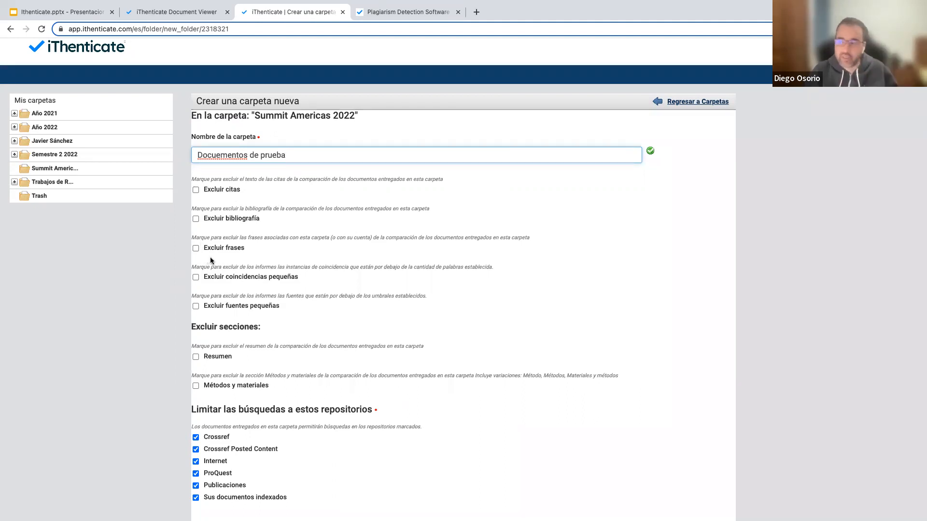
scroll(203, 223, "down", 3)
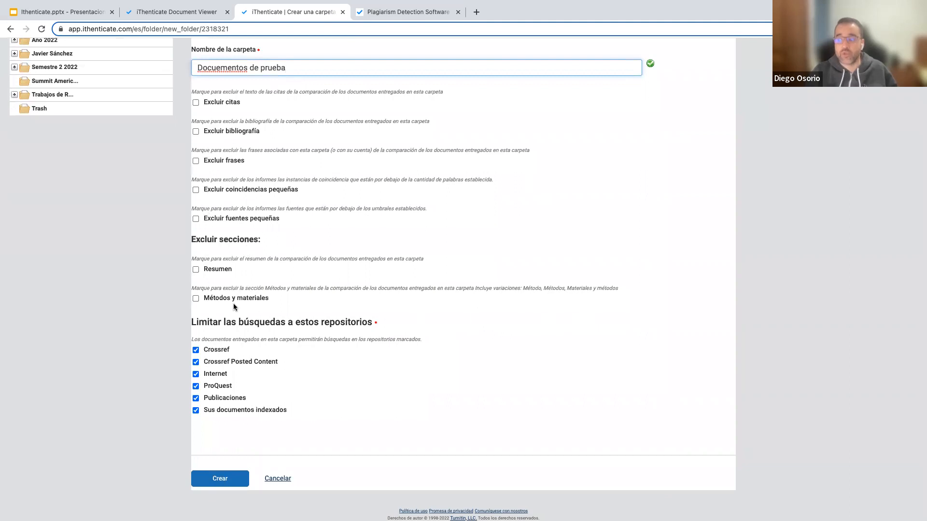
scroll(216, 286, "down", 1)
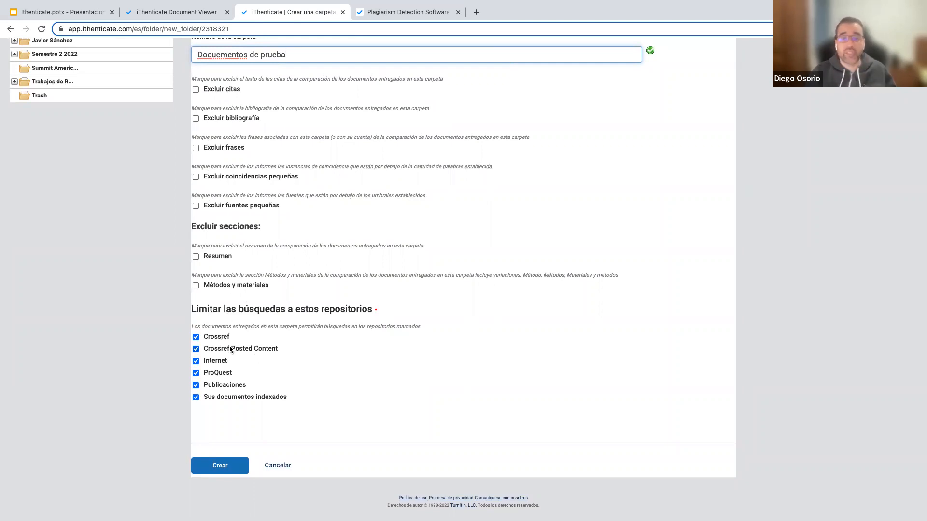
left_click(220, 466)
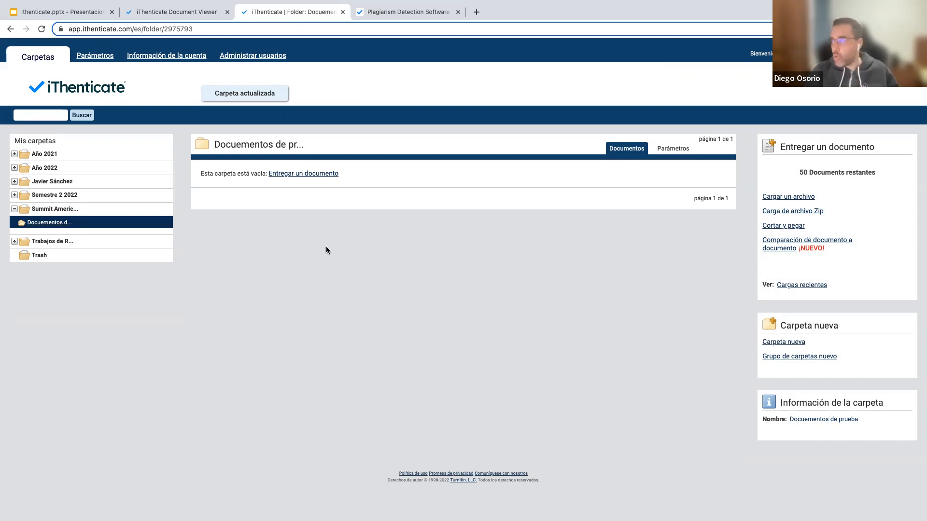
Fill the upload form with the author's first and last name and title 'Trabajo final'.
left_click(309, 177)
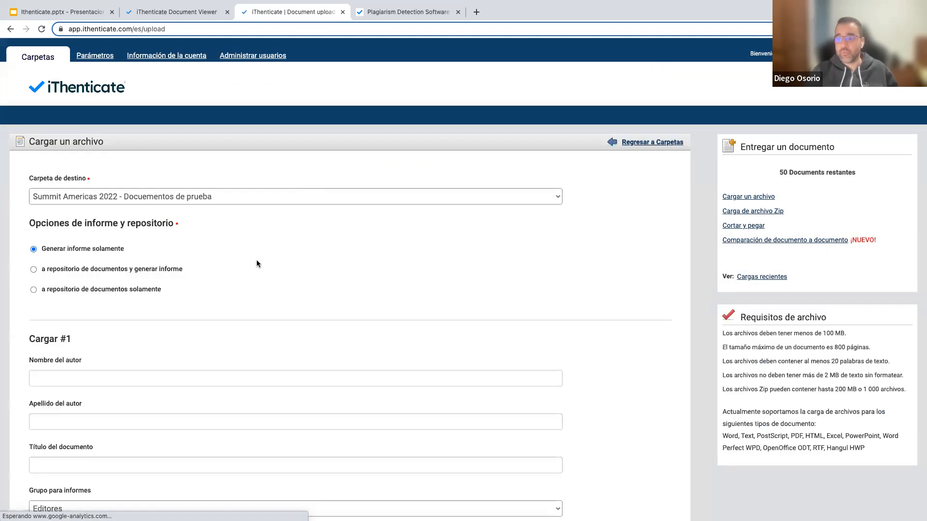
scroll(258, 260, "down", 3)
scroll(258, 260, "down", 2)
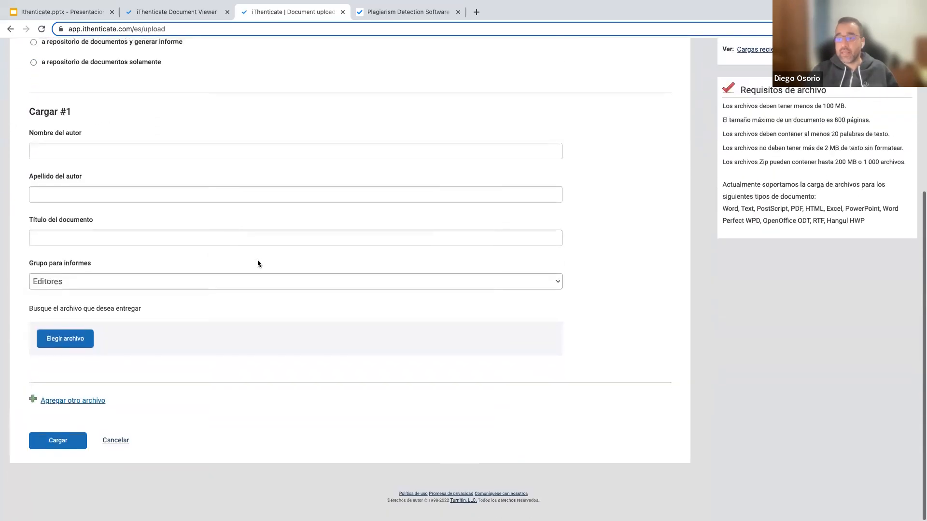
left_click(123, 156)
key("Tab")
key("Tab")
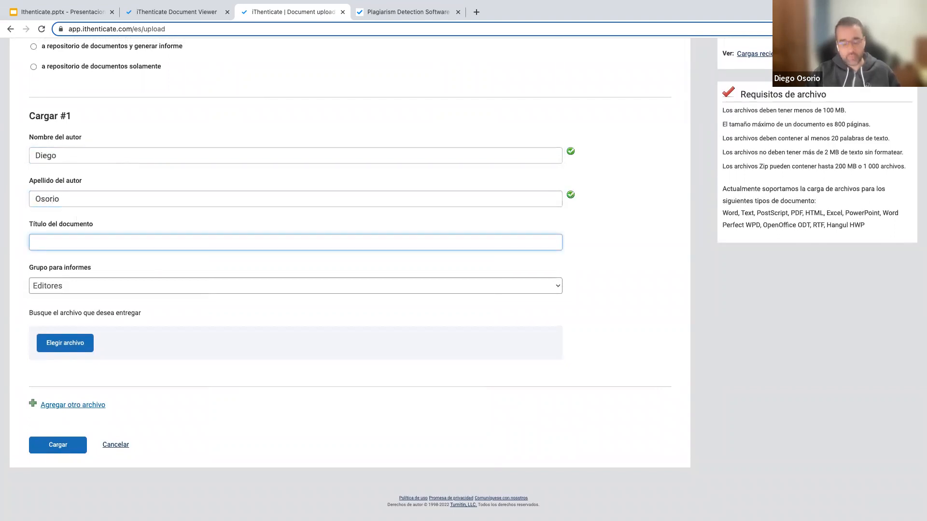
type("Trabajo final")
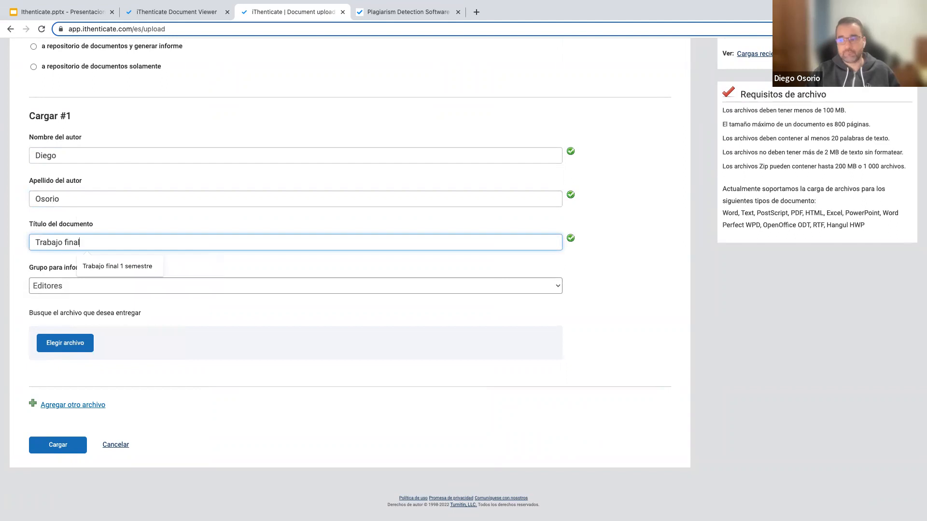
left_click(252, 268)
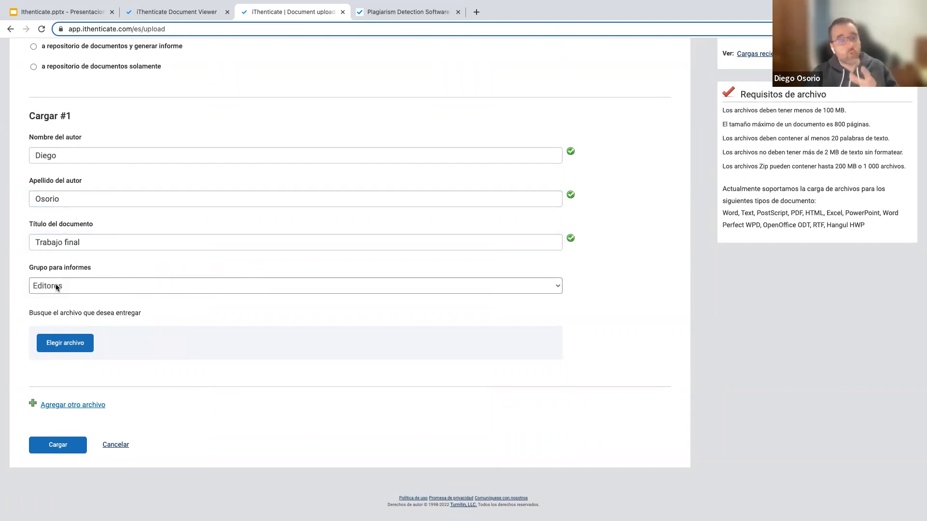
left_click(103, 285)
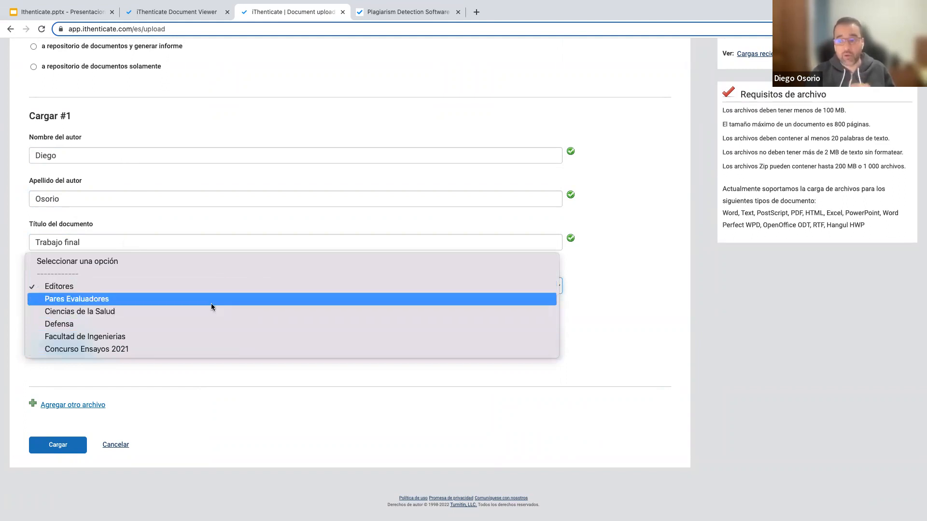
Set report group Pares Evaluadores, attach the Flags .docx file, and upload it.
left_click(166, 298)
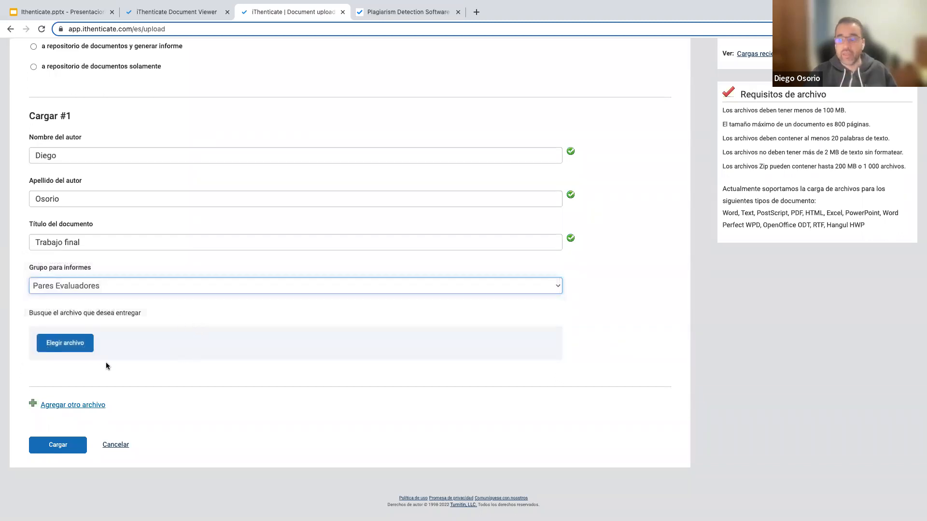
left_click(70, 345)
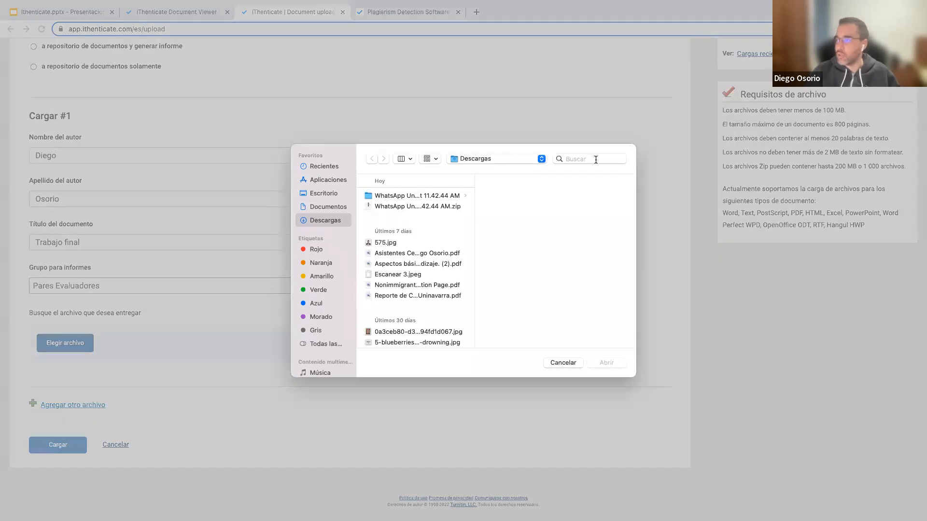
left_click(595, 160)
type("flags")
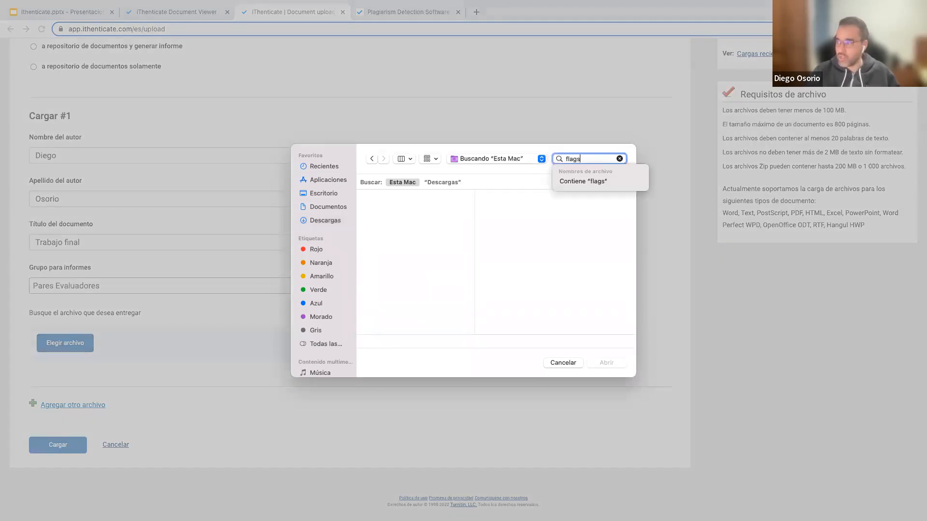
left_click(419, 211)
left_click(606, 362)
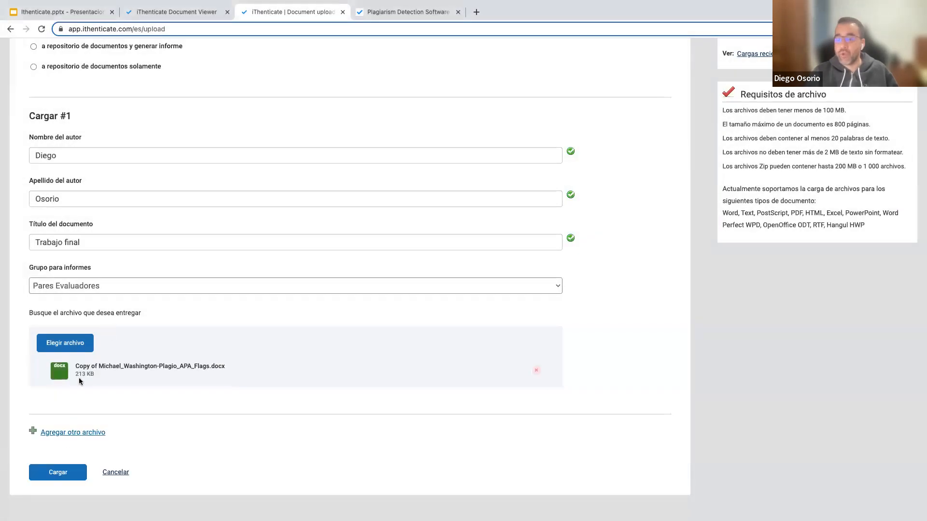
left_click(53, 473)
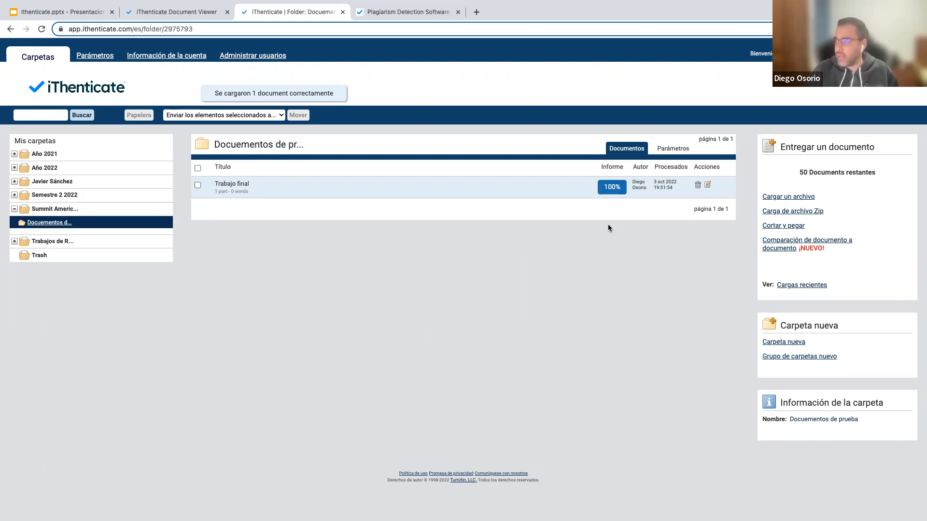
Open the 100% Trabajo final report, then highlight the 50 documents remaining on the folder page.
left_click(610, 188)
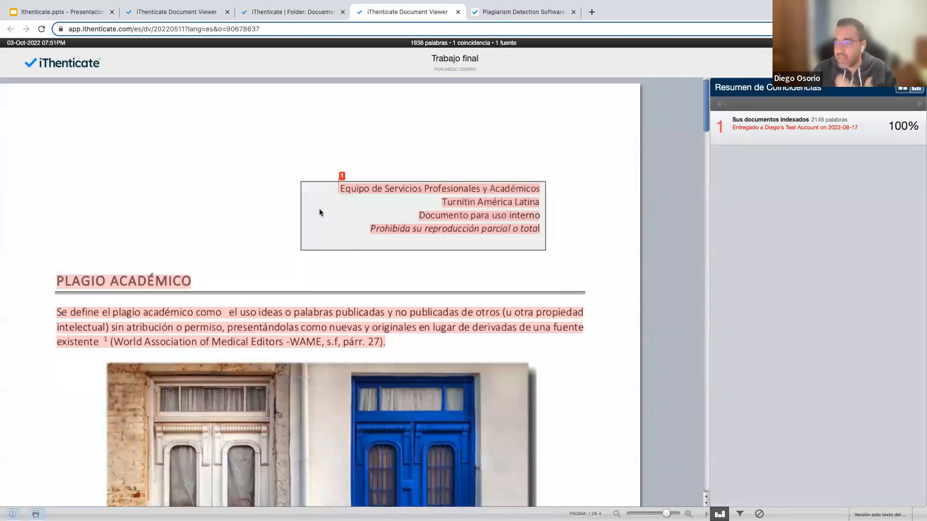
left_click(284, 14)
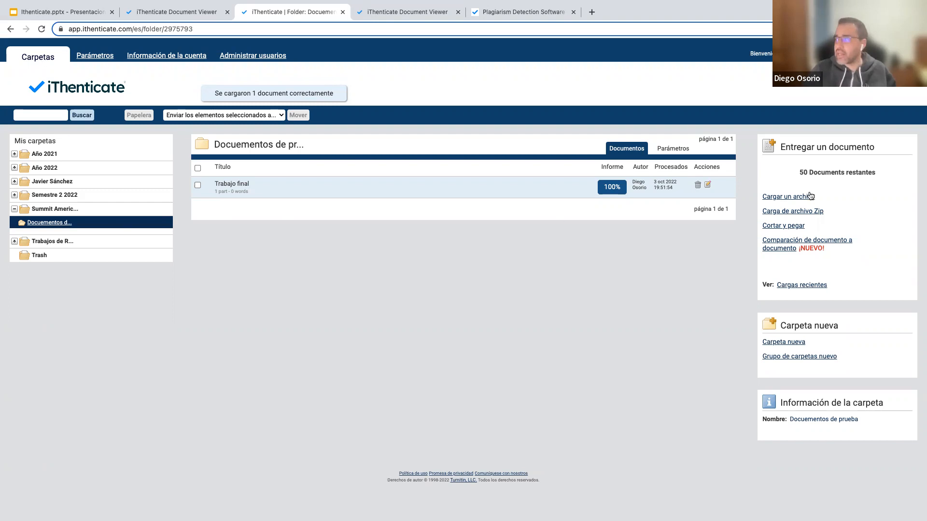
left_click_drag(797, 170, 879, 175)
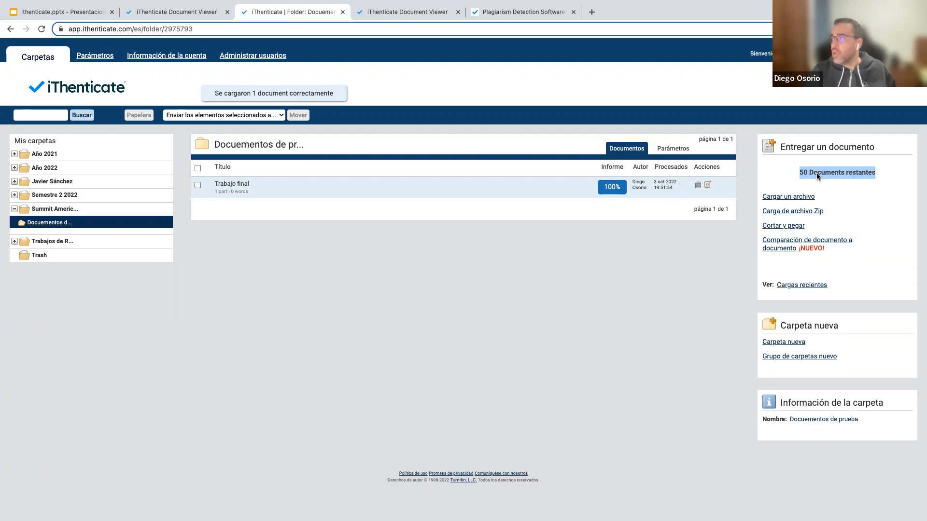
left_click_drag(800, 173, 853, 175)
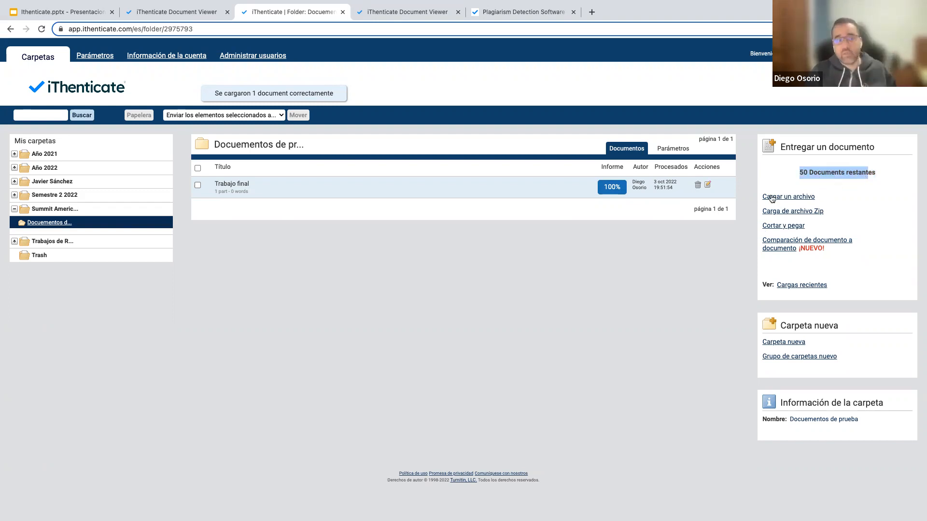
left_click(576, 270)
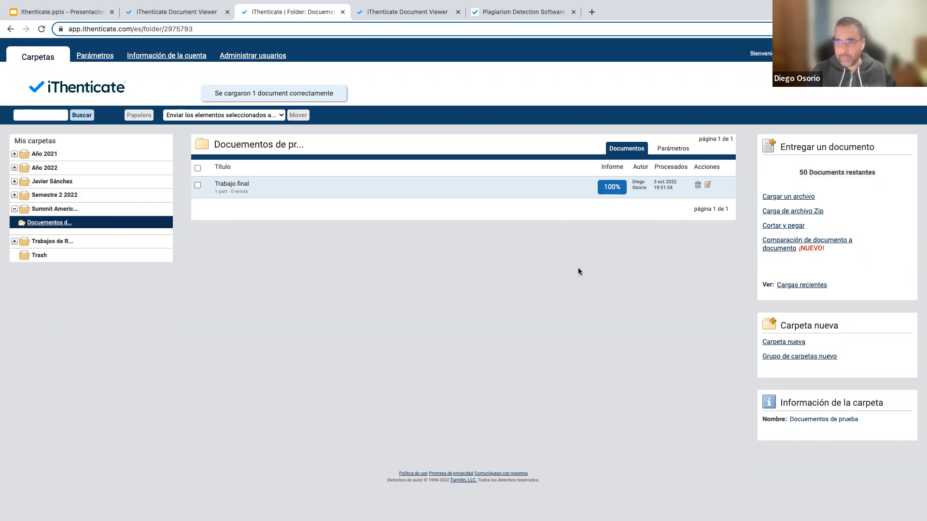
Open the General settings and keep documents shown per page at 10.
left_click(92, 56)
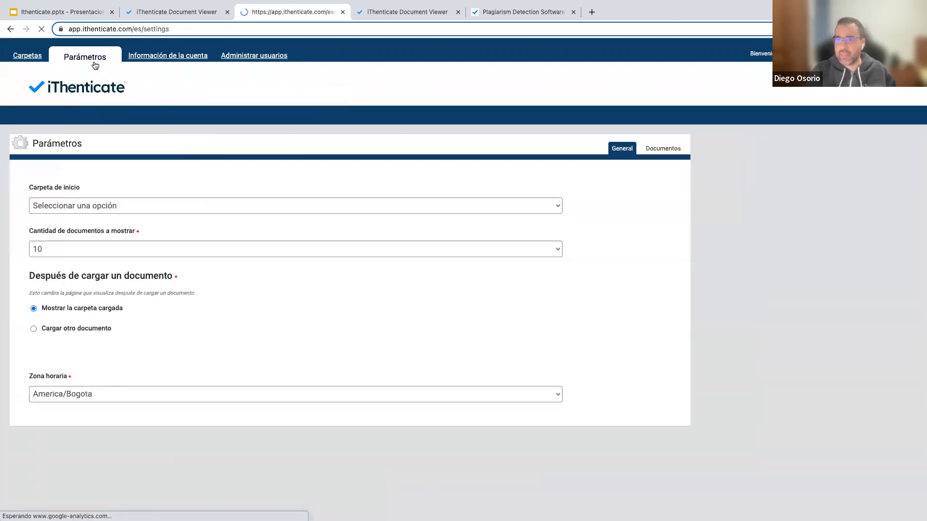
scroll(114, 123, "down", 1)
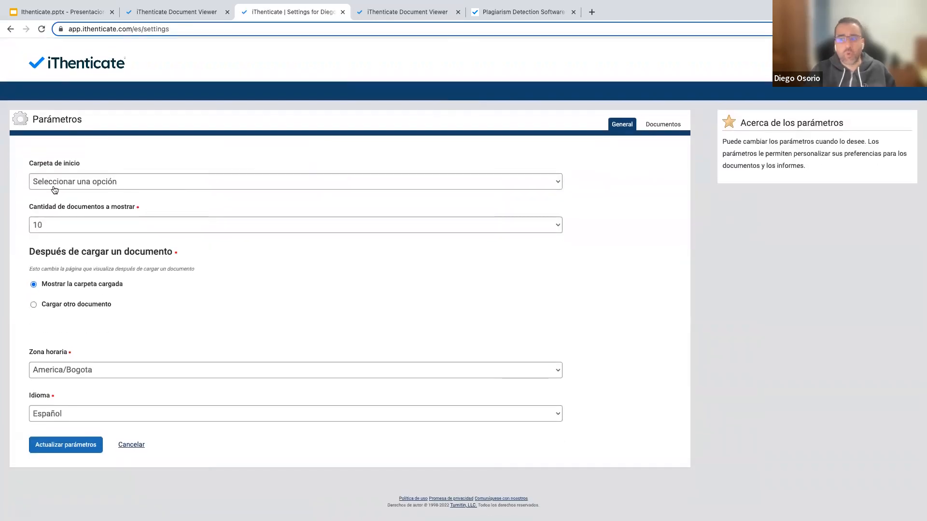
left_click(108, 224)
left_click(212, 298)
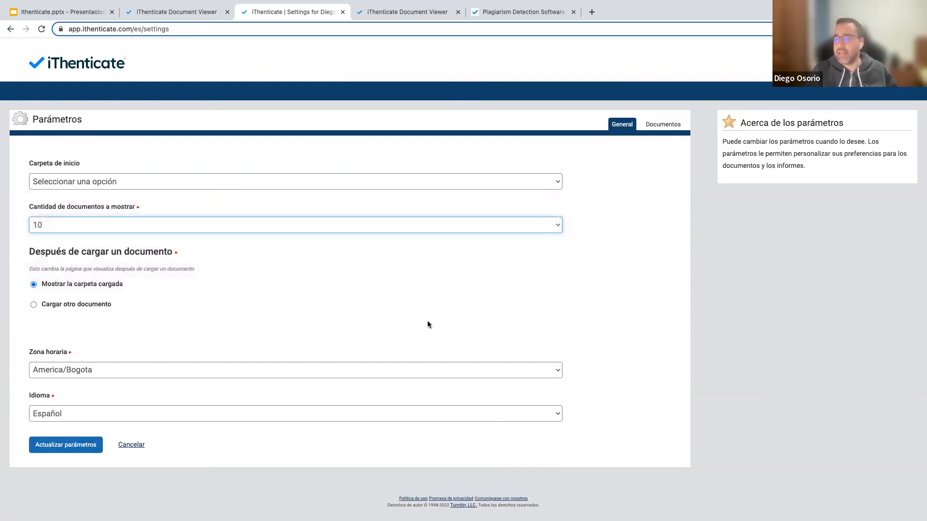
In document settings, keep processing-date sorting, set the colour threshold to 40%, and save.
left_click(652, 126)
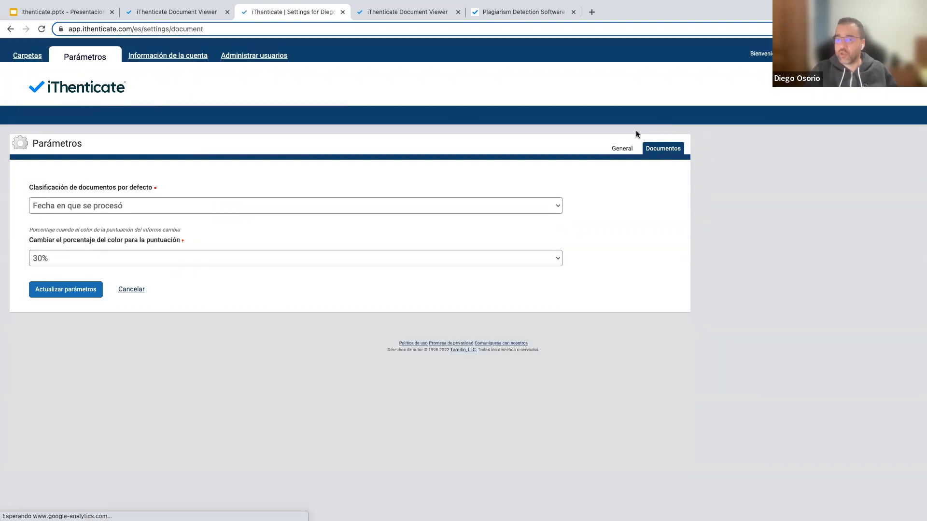
left_click(263, 205)
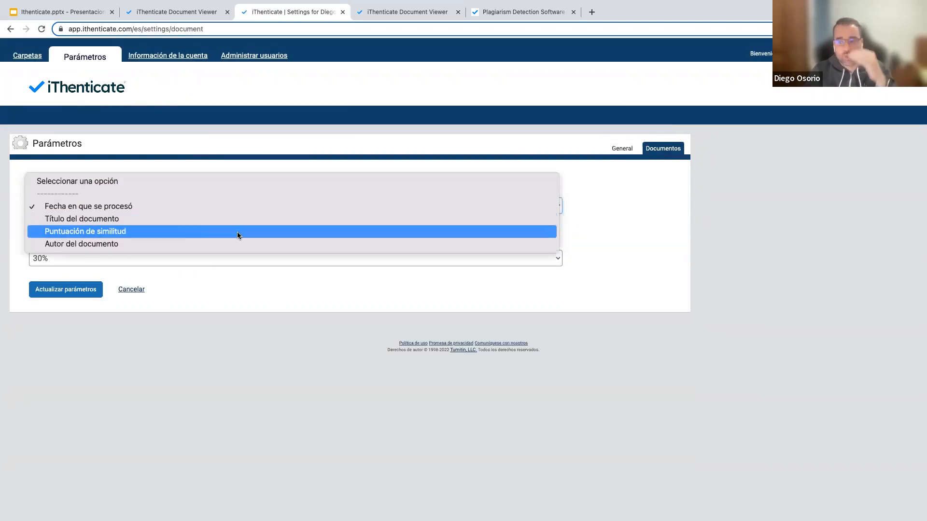
left_click(643, 220)
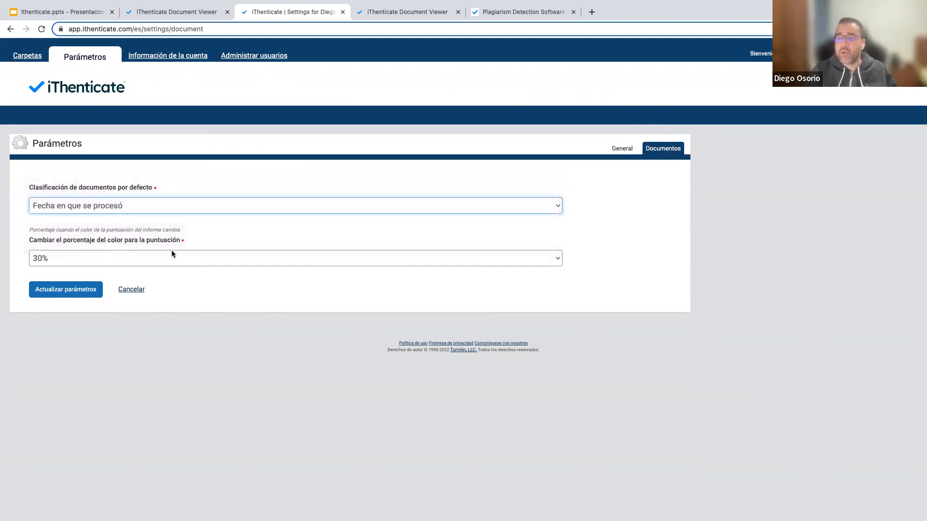
left_click(110, 257)
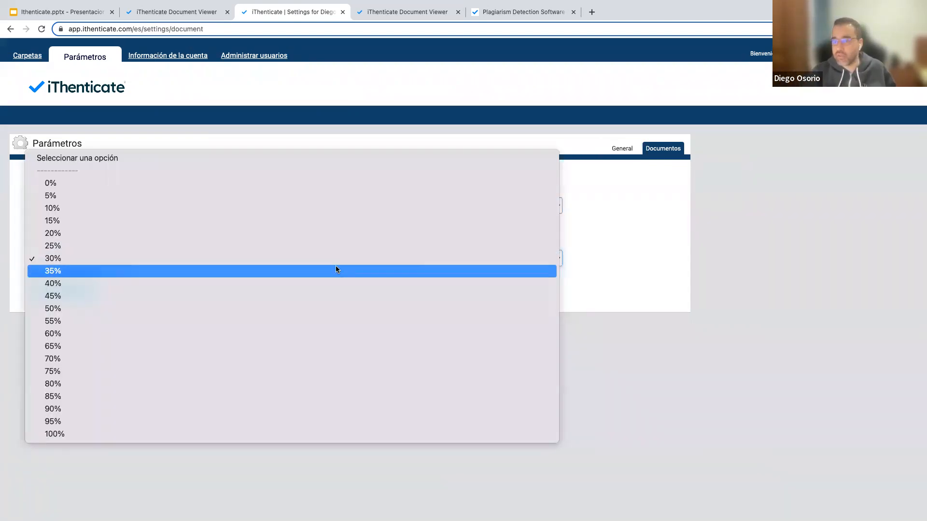
left_click(238, 283)
left_click(93, 294)
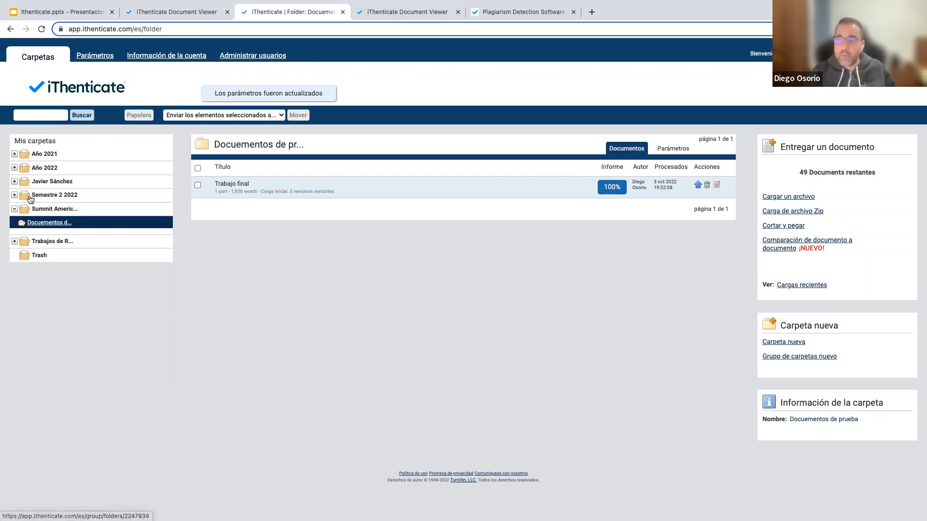
Browse the Año 2022 group and the Volumen 25 - 2020 folder under Año 2021.
left_click(23, 172)
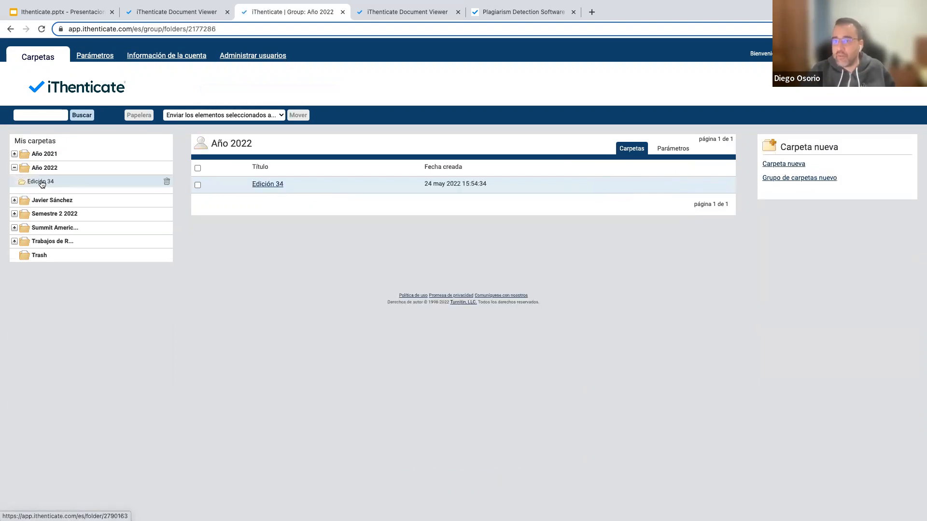
left_click(15, 155)
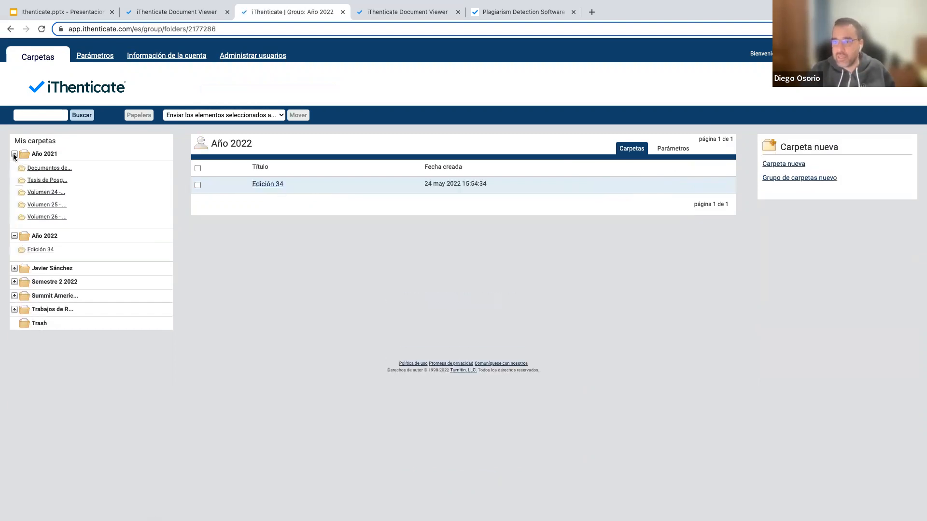
left_click(37, 203)
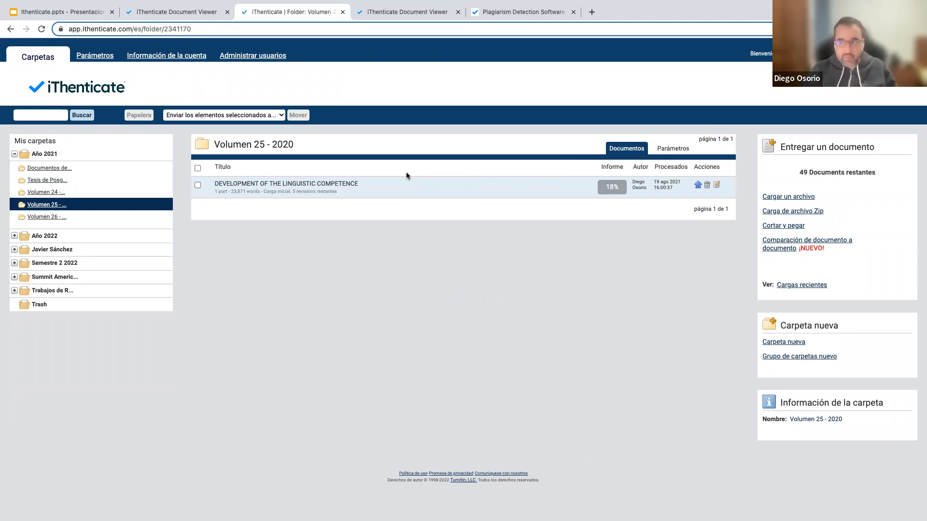
Cycle through the slides and iThenticate website tabs to the report viewer, then start a new tab.
left_click(82, 18)
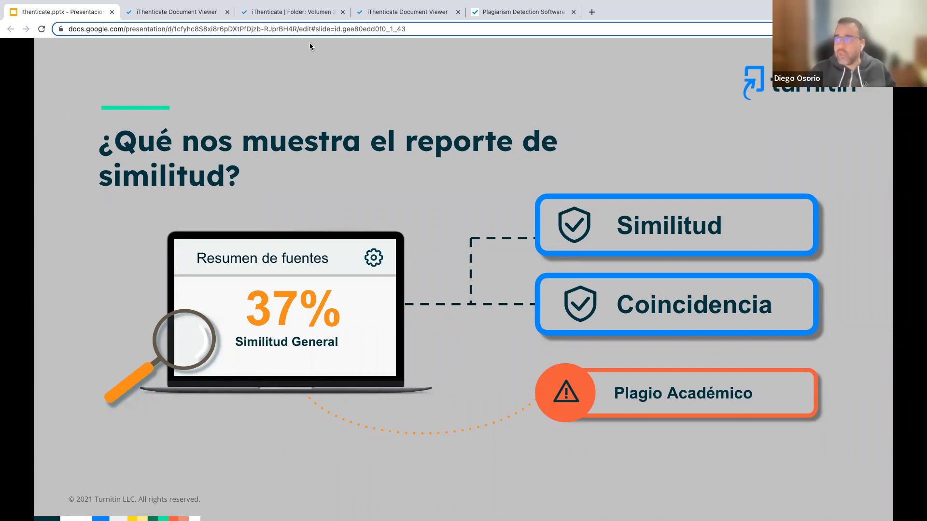
left_click(476, 12)
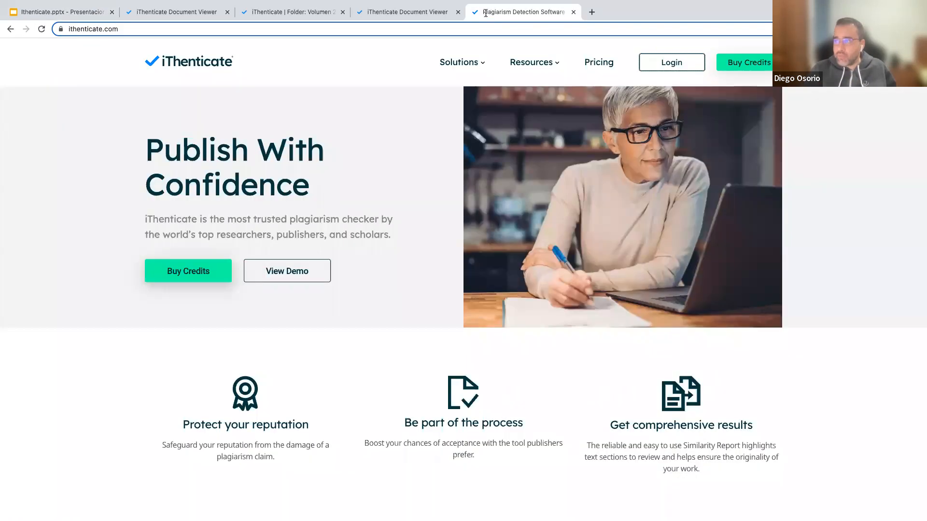
left_click(421, 13)
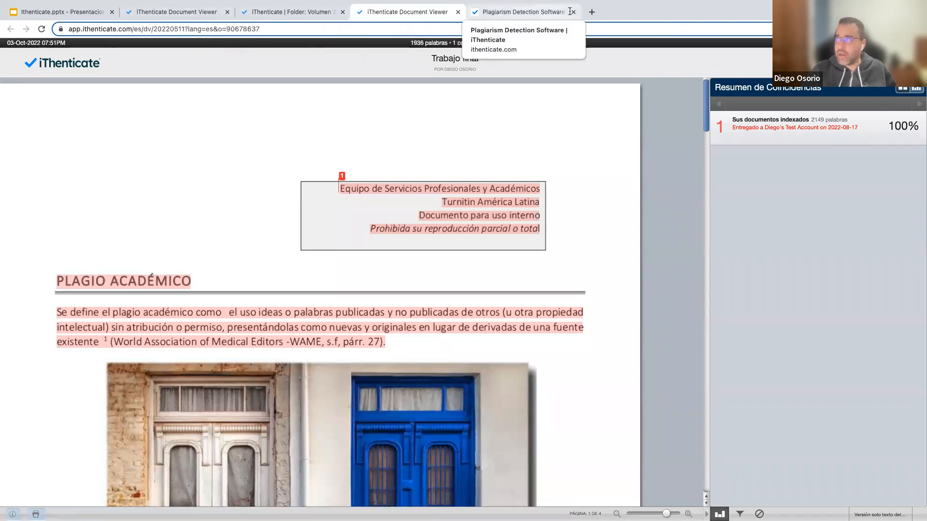
left_click(590, 11)
type("www.turnitin.com")
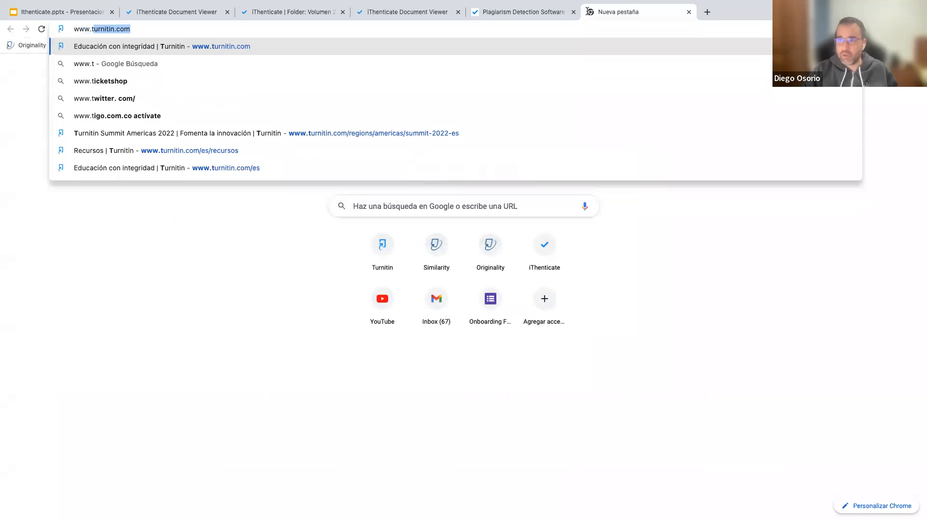
key("Return")
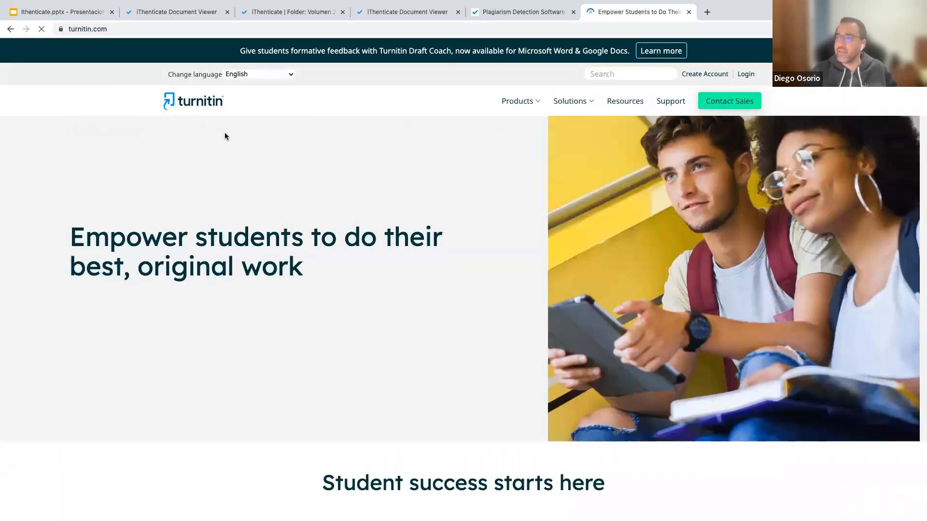
left_click(267, 74)
left_click(245, 116)
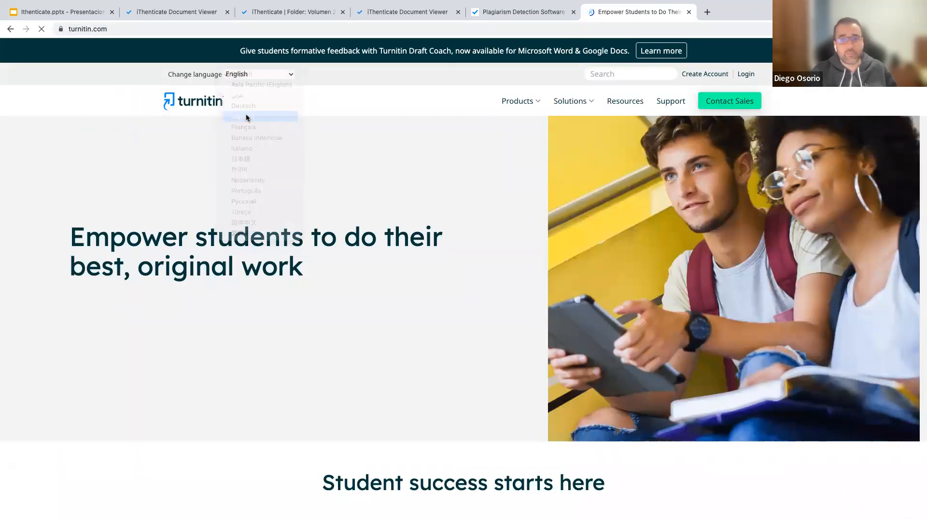
left_click(616, 79)
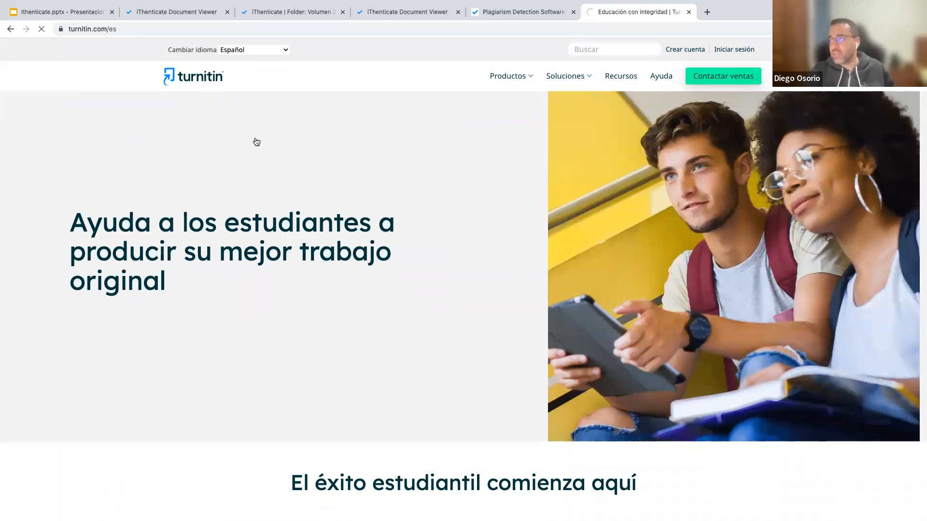
left_click(87, 16)
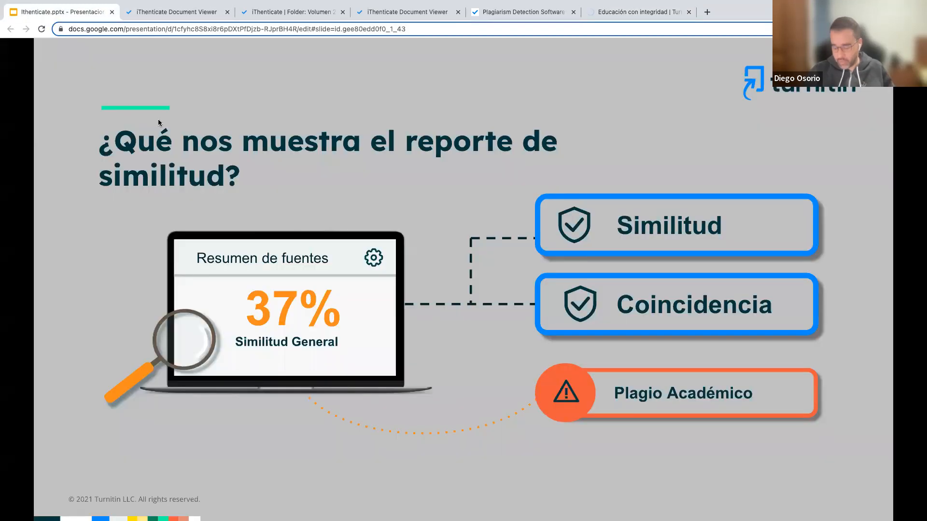
Advance through Plagio académico and Recursos en línea to the closing Turnitin América Latina slide.
left_click(160, 122)
left_click(180, 119)
left_click(180, 120)
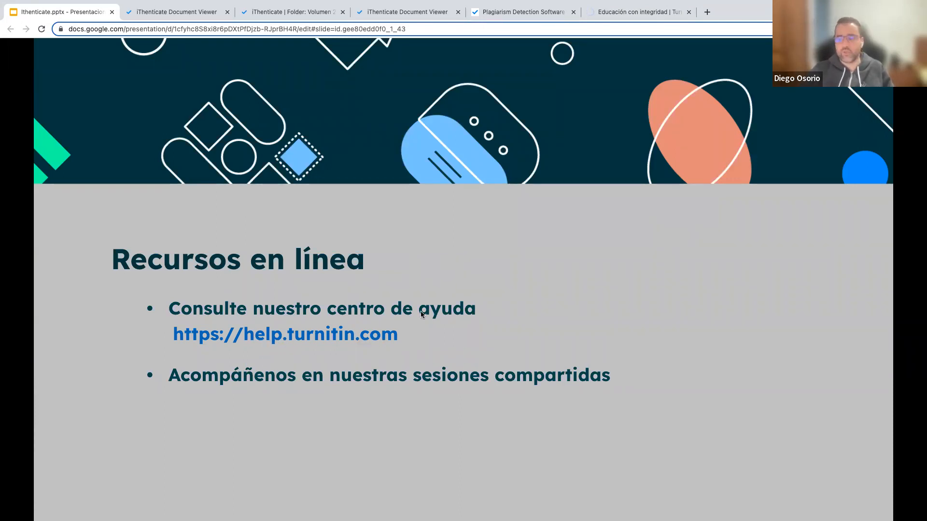
left_click(305, 371)
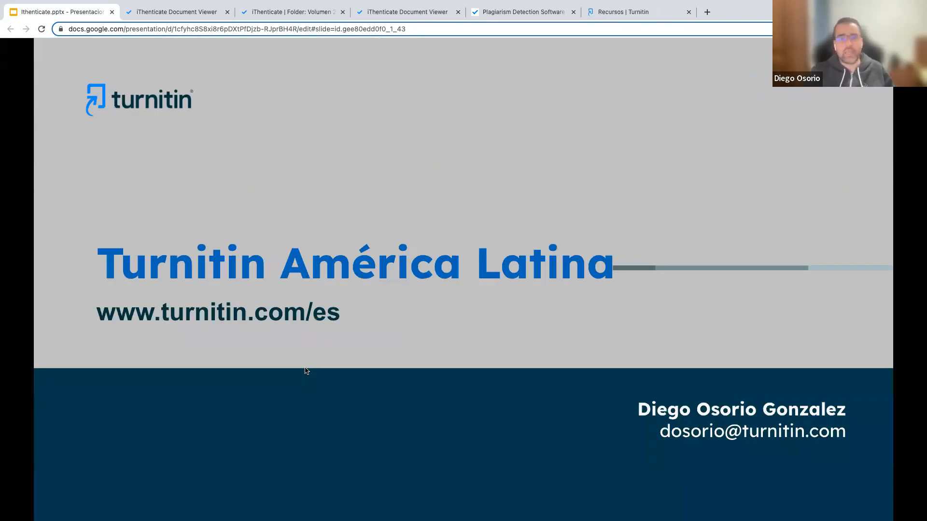